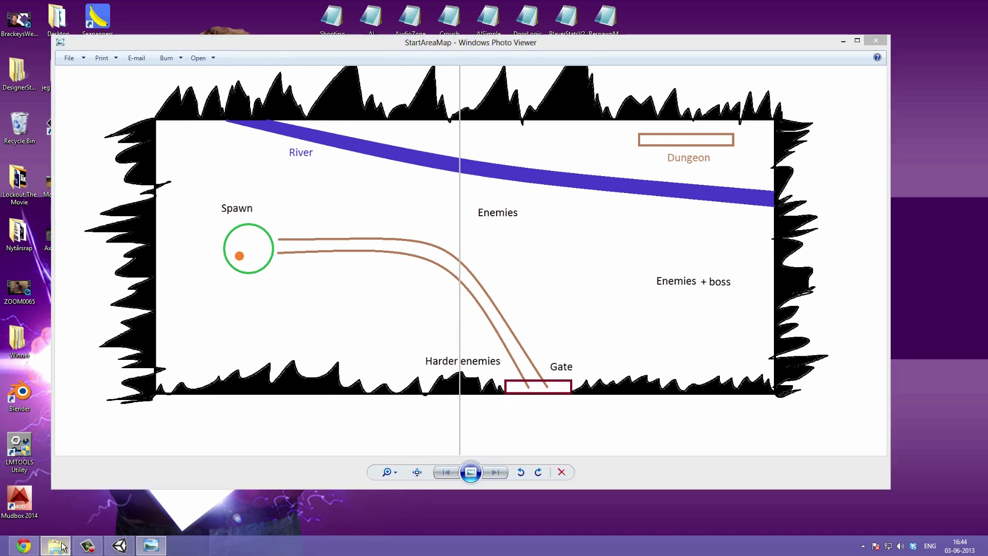
- Close the StartArea folder window so the full StartAreaMap plan shows in Photo Viewer
{"action": "left_click", "coordinate": [55, 545]}
{"action": "left_click", "coordinate": [707, 104]}
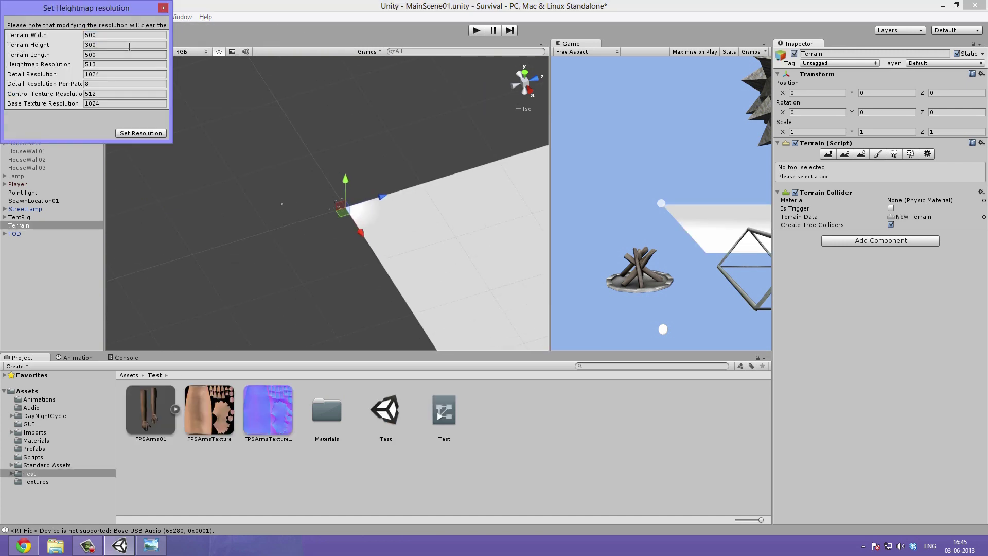
- Apply the 500 × 500 terrain resolution with height 300 and look over the new terrain
{"action": "left_click", "coordinate": [140, 133]}
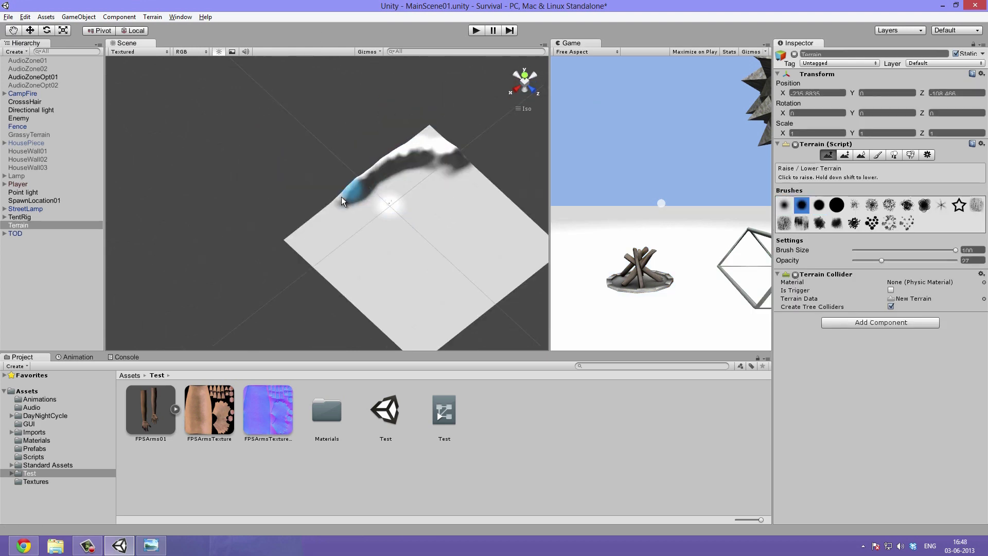
{"action": "left_click_drag", "start_coordinate": [387, 184], "coordinate": [342, 180], "text": "alt"}
{"action": "scroll", "coordinate": [389, 218], "scroll_direction": "up", "scroll_amount": 5}
{"action": "scroll", "coordinate": [389, 218], "scroll_direction": "down", "scroll_amount": 5}
{"action": "left_click_drag", "start_coordinate": [452, 308], "coordinate": [270, 246], "text": "alt"}
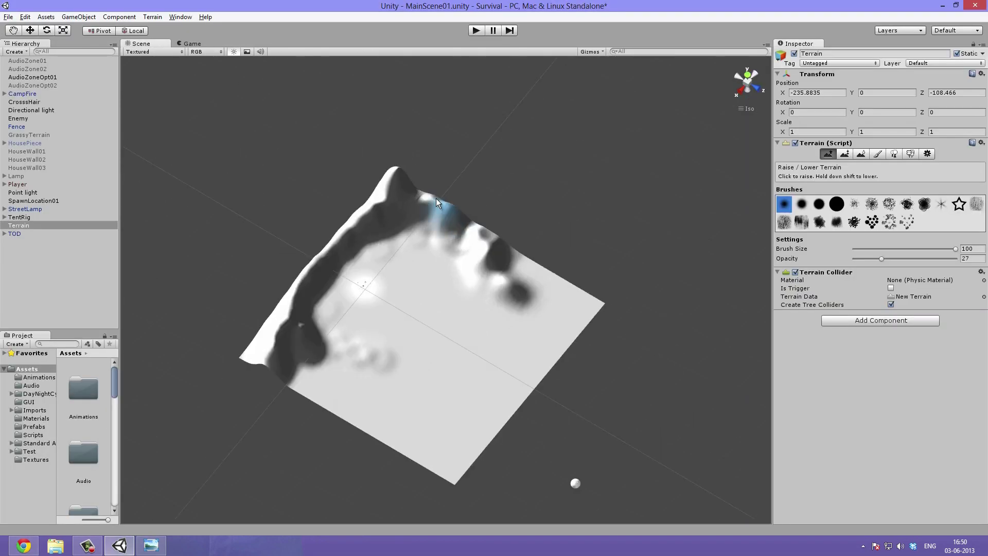
{"action": "left_click_drag", "start_coordinate": [436, 203], "coordinate": [443, 155], "text": "alt"}
{"action": "scroll", "coordinate": [442, 206], "scroll_direction": "up", "scroll_amount": 5}
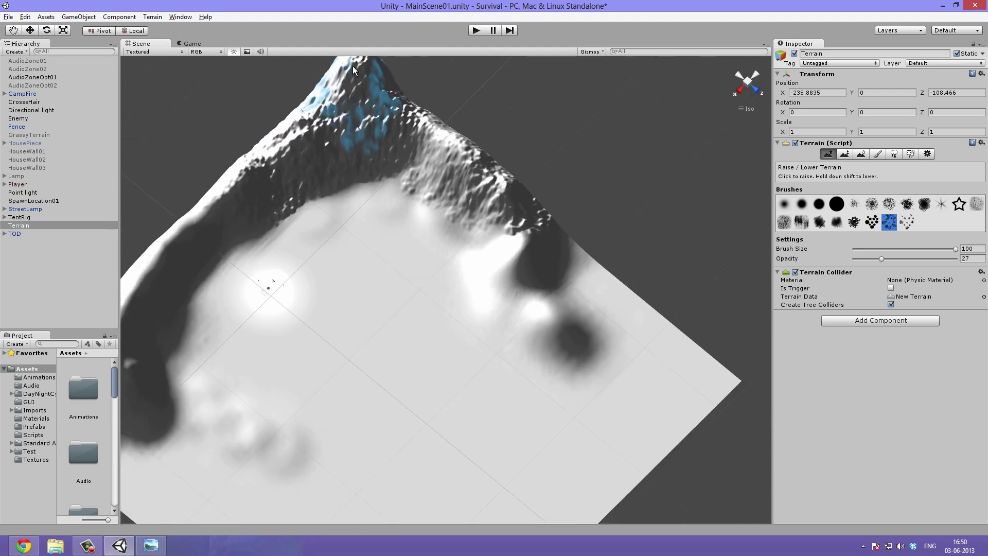
{"action": "mouse_move", "coordinate": [353, 69]}
{"action": "left_mouse_down", "text": "alt"}
{"action": "mouse_move", "coordinate": [330, 140]}
{"action": "mouse_move", "coordinate": [339, 206]}
{"action": "mouse_move", "coordinate": [360, 170]}
{"action": "left_mouse_up", "text": "alt"}
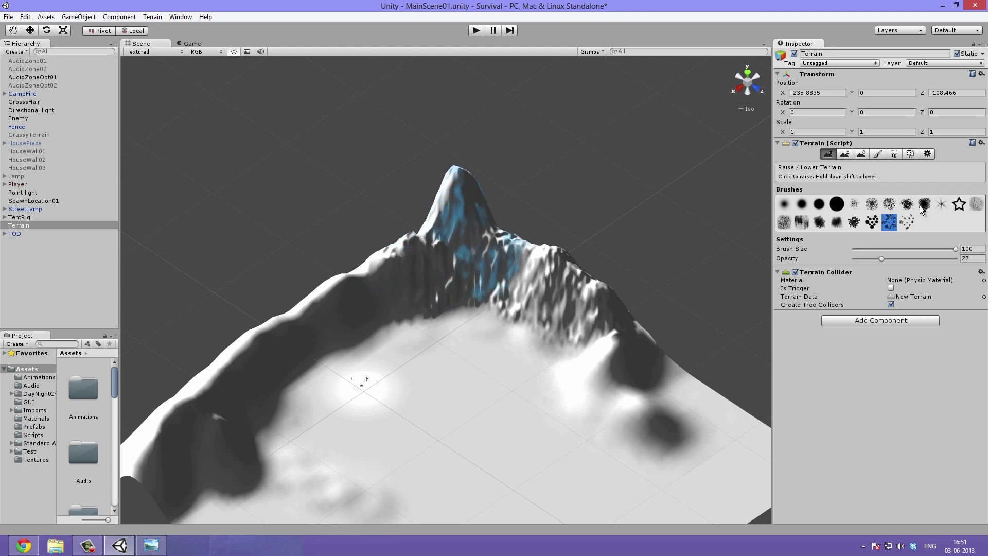
{"action": "left_click_drag", "start_coordinate": [238, 310], "coordinate": [735, 235], "text": "alt"}
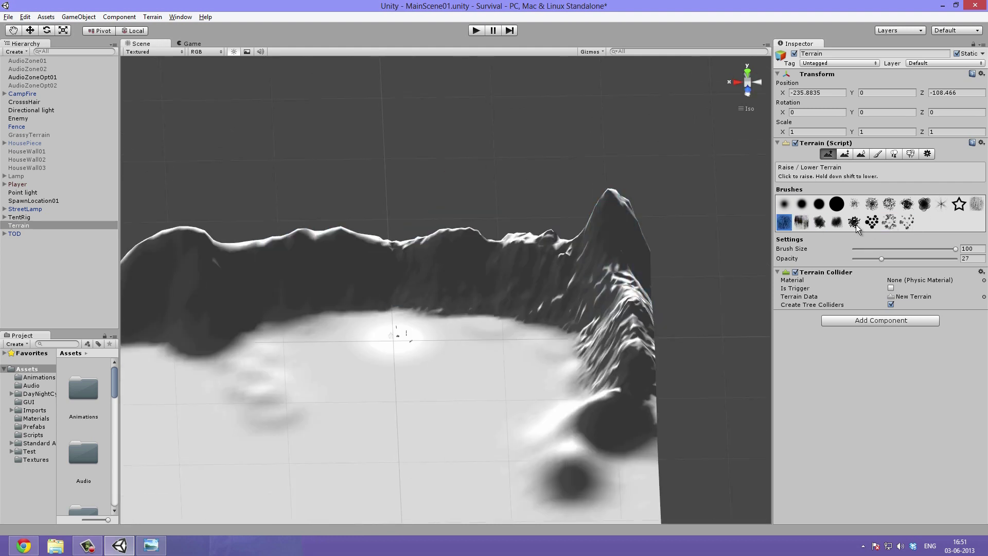
- Sculpt mountain ridges using the soft round brush at size 100 and the scattered brush at opacity 36
{"action": "left_click", "coordinate": [784, 204]}
{"action": "mouse_move", "coordinate": [507, 264]}
{"action": "left_mouse_down", "text": "alt"}
{"action": "mouse_move", "coordinate": [551, 319]}
{"action": "mouse_move", "coordinate": [518, 254]}
{"action": "mouse_move", "coordinate": [391, 295]}
{"action": "mouse_move", "coordinate": [283, 257]}
{"action": "mouse_move", "coordinate": [348, 249]}
{"action": "left_mouse_up", "text": "alt"}
{"action": "mouse_move", "coordinate": [592, 265]}
{"action": "left_mouse_down", "text": "alt"}
{"action": "mouse_move", "coordinate": [431, 277]}
{"action": "mouse_move", "coordinate": [461, 274]}
{"action": "mouse_move", "coordinate": [486, 345]}
{"action": "mouse_move", "coordinate": [424, 42]}
{"action": "mouse_move", "coordinate": [438, 239]}
{"action": "mouse_move", "coordinate": [320, 194]}
{"action": "mouse_move", "coordinate": [566, 267]}
{"action": "left_mouse_up", "text": "alt"}
{"action": "left_click", "coordinate": [892, 248]}
{"action": "left_click_drag", "start_coordinate": [793, 251], "coordinate": [823, 251]}
{"action": "mouse_move", "coordinate": [463, 288]}
{"action": "left_mouse_down", "text": "alt"}
{"action": "mouse_move", "coordinate": [384, 293]}
{"action": "mouse_move", "coordinate": [384, 191]}
{"action": "mouse_move", "coordinate": [227, 252]}
{"action": "mouse_move", "coordinate": [478, 347]}
{"action": "mouse_move", "coordinate": [437, 212]}
{"action": "mouse_move", "coordinate": [463, 247]}
{"action": "mouse_move", "coordinate": [489, 257]}
{"action": "left_mouse_up", "text": "alt"}
{"action": "left_click", "coordinate": [888, 222]}
{"action": "left_click_drag", "start_coordinate": [920, 258], "coordinate": [891, 258]}
{"action": "left_click", "coordinate": [783, 204]}
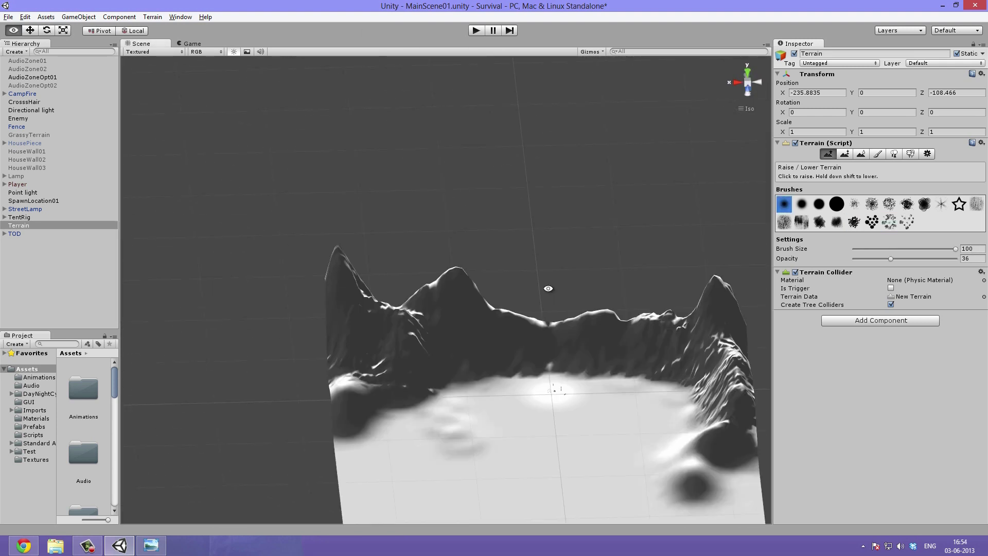
{"action": "left_click_drag", "start_coordinate": [488, 309], "coordinate": [437, 288], "text": "alt"}
{"action": "left_click_drag", "start_coordinate": [119, 205], "coordinate": [300, 205]}
{"action": "scroll", "coordinate": [216, 431], "scroll_direction": "up", "scroll_amount": 1}
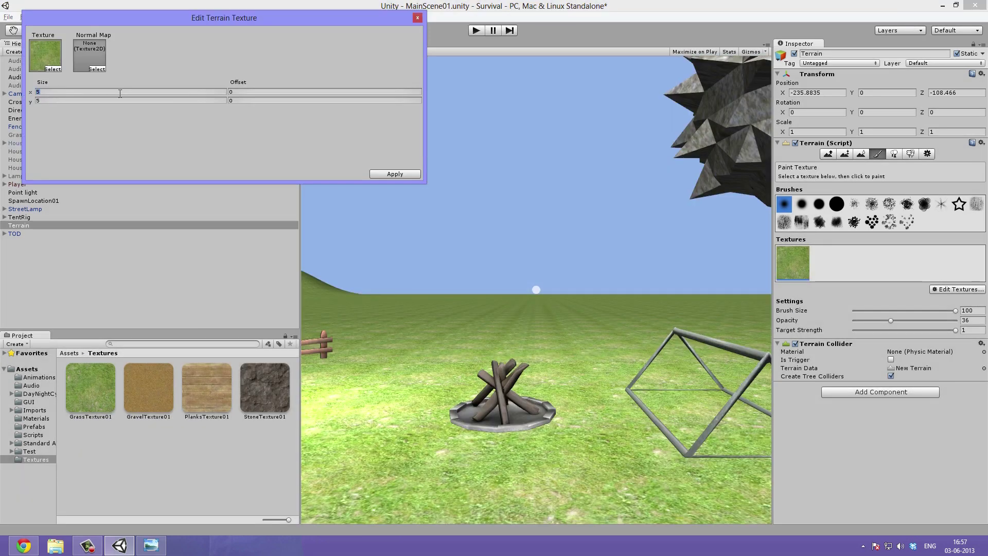
- Set the grass texture tiling size to 7 by 7
{"action": "type", "text": "7"}
{"action": "key", "text": "Tab"}
{"action": "type", "text": "7"}
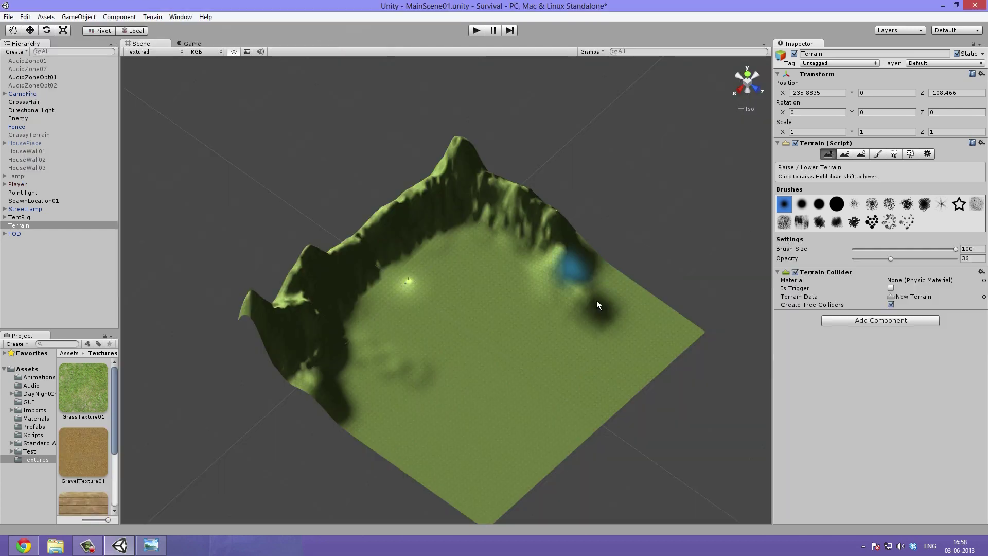
- Inspect the reshaped hills and flattened valley floor from several angles
{"action": "left_click_drag", "start_coordinate": [616, 221], "coordinate": [345, 304], "text": "alt"}
{"action": "mouse_move", "coordinate": [344, 359]}
{"action": "left_mouse_down", "text": "alt"}
{"action": "mouse_move", "coordinate": [361, 274]}
{"action": "mouse_move", "coordinate": [300, 264]}
{"action": "mouse_move", "coordinate": [381, 227]}
{"action": "mouse_move", "coordinate": [184, 343]}
{"action": "mouse_move", "coordinate": [712, 445]}
{"action": "mouse_move", "coordinate": [696, 458]}
{"action": "mouse_move", "coordinate": [192, 317]}
{"action": "mouse_move", "coordinate": [223, 263]}
{"action": "mouse_move", "coordinate": [521, 202]}
{"action": "left_mouse_up", "text": "alt"}
{"action": "key", "text": "comma"}
{"action": "key", "text": "comma"}
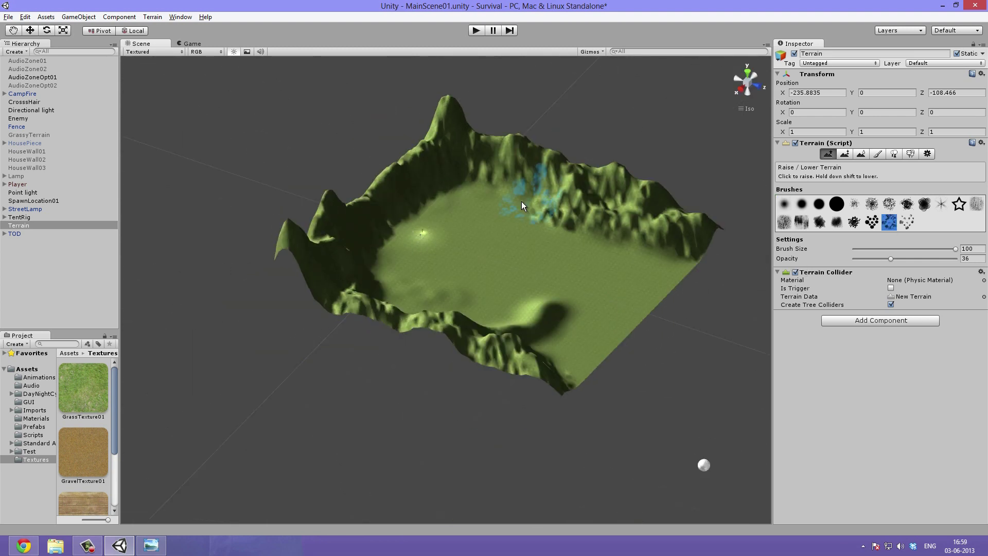
{"action": "left_click_drag", "start_coordinate": [696, 223], "coordinate": [349, 290], "text": "alt"}
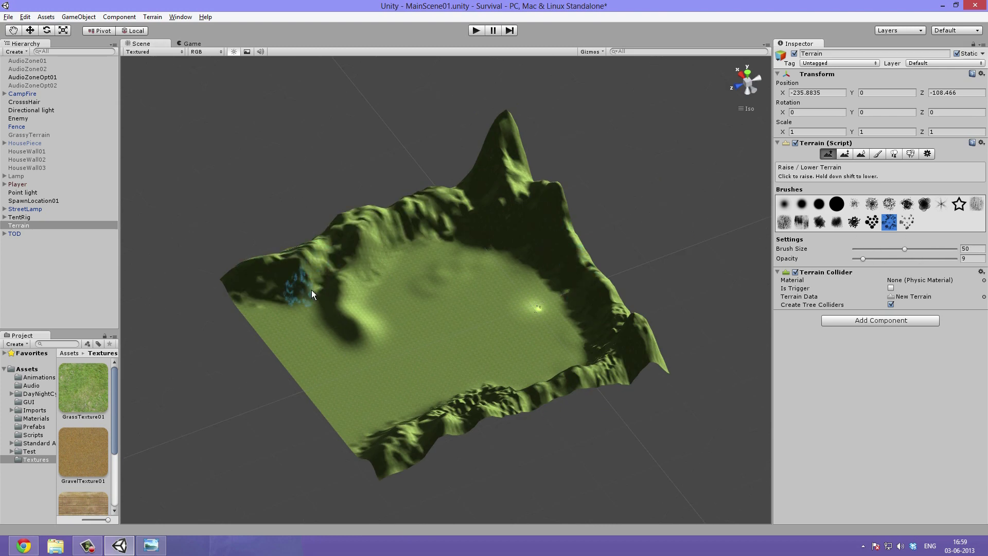
{"action": "right_click_drag", "start_coordinate": [312, 295], "coordinate": [362, 178], "text": "alt"}
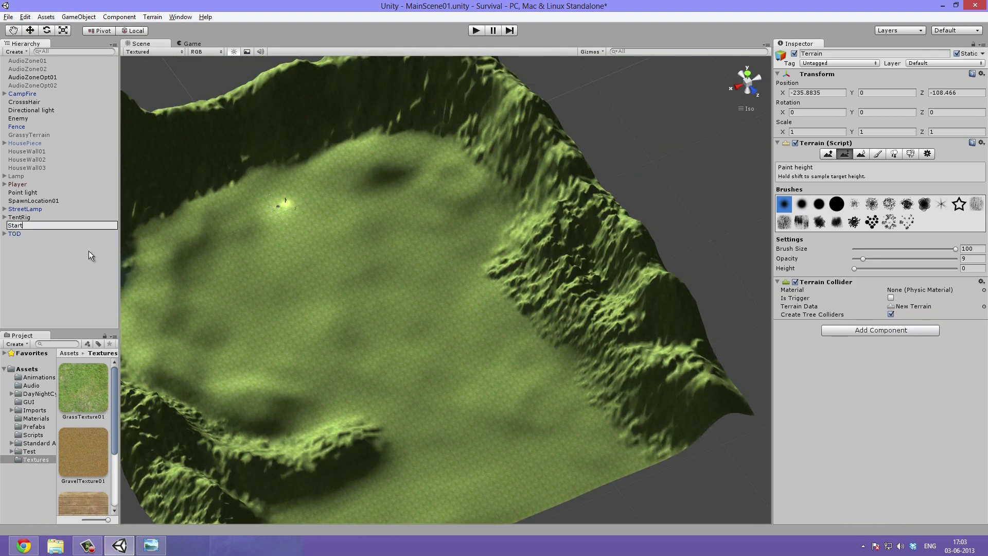
- Rename the terrain StartAreaPart01 and import all items of the Water (Basic) package
{"action": "type", "text": "AreaPart01"}
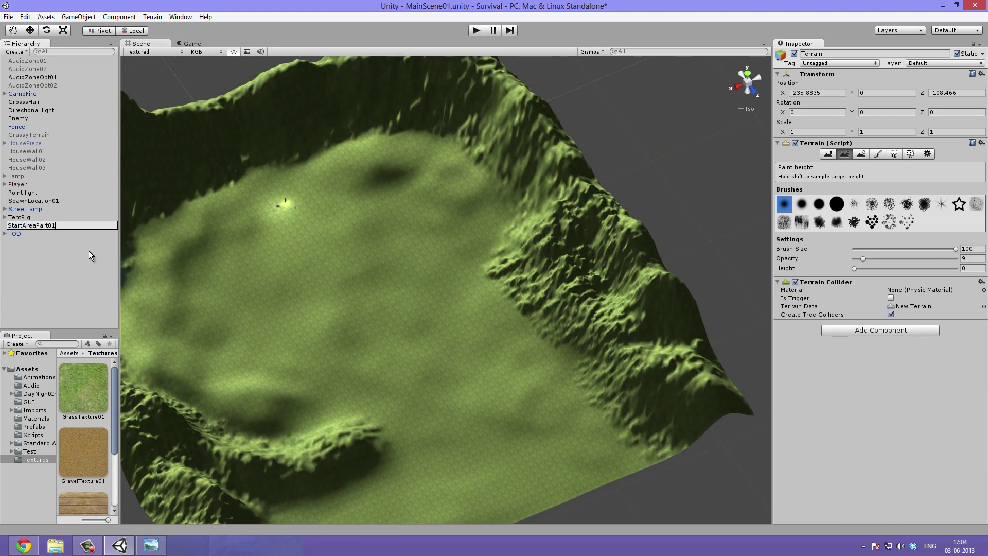
{"action": "key", "text": "Return"}
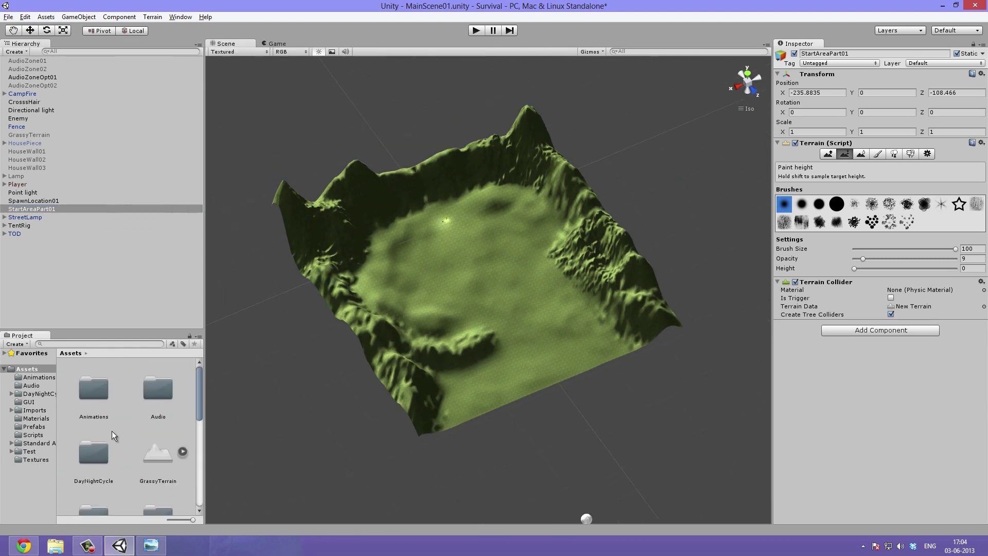
{"action": "double_click", "coordinate": [112, 431]}
{"action": "right_click", "coordinate": [127, 503]}
{"action": "mouse_move", "coordinate": [155, 344]}
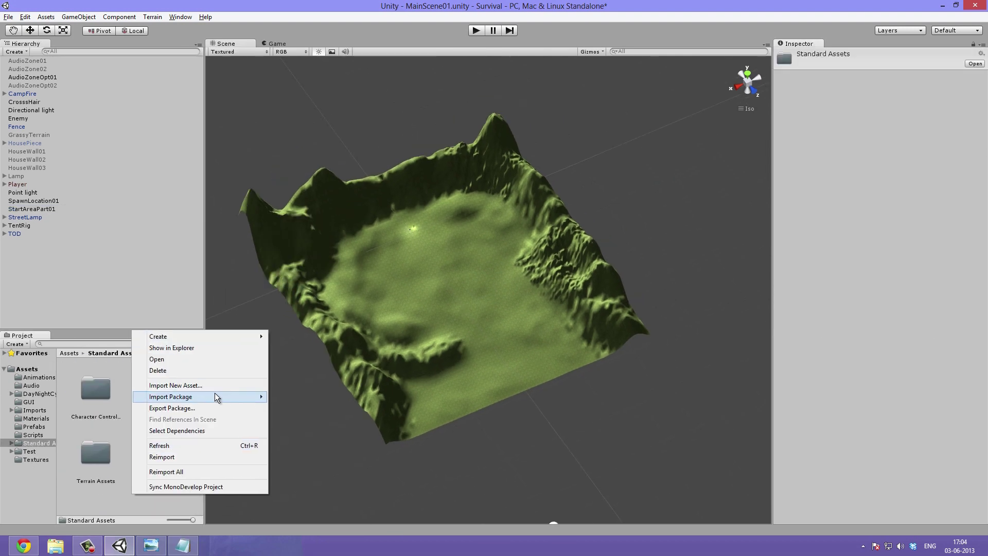
{"action": "mouse_move", "coordinate": [215, 393]}
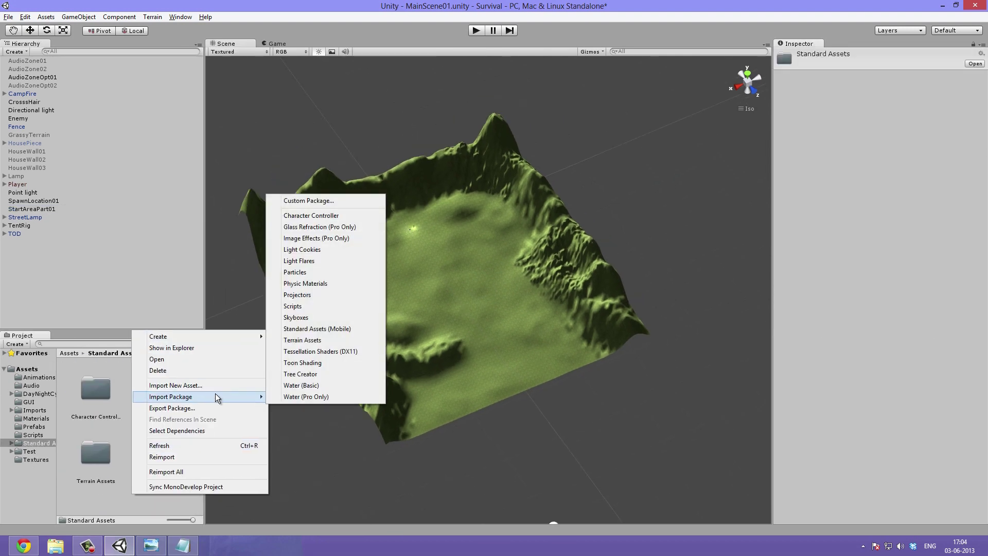
{"action": "left_click", "coordinate": [350, 385]}
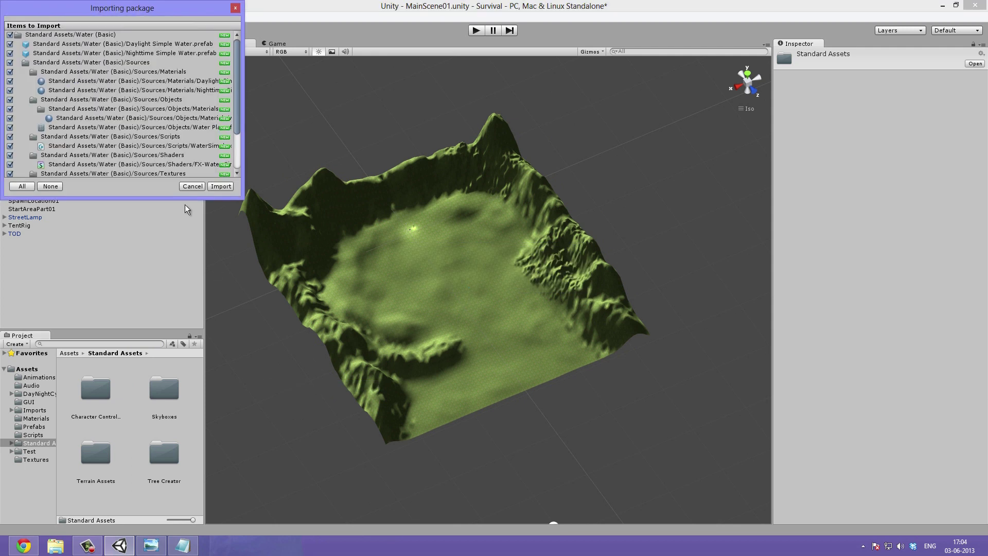
{"action": "left_click", "coordinate": [220, 187]}
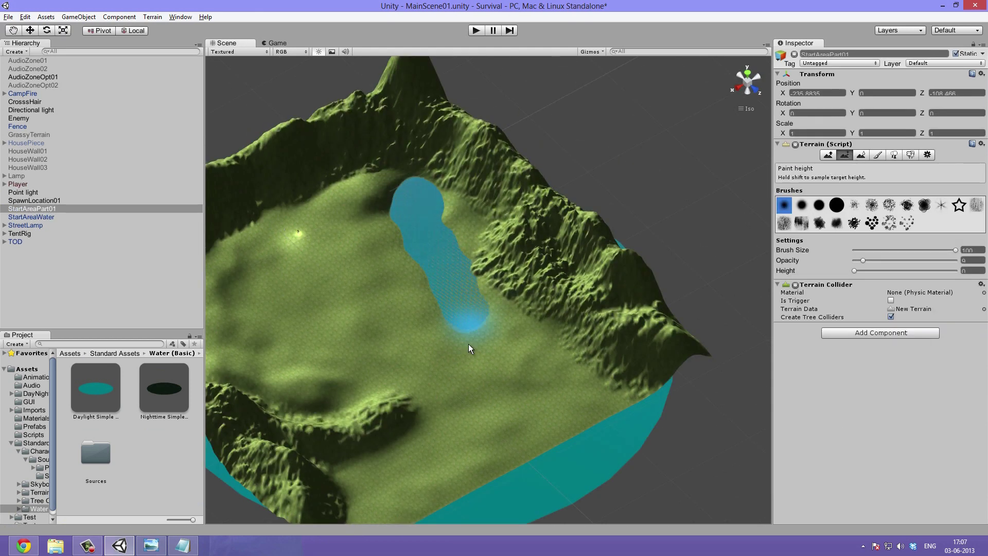
- Select the StartAreaWater plane and check its level along the shoreline
{"action": "left_click_drag", "start_coordinate": [517, 438], "coordinate": [563, 261], "text": "alt"}
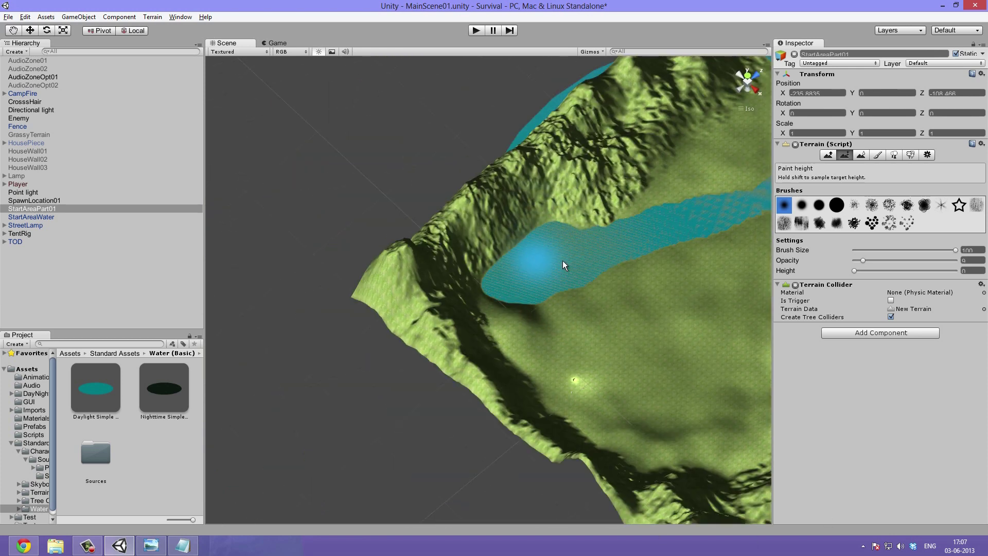
{"action": "left_click", "coordinate": [582, 295]}
{"action": "left_click_drag", "start_coordinate": [582, 295], "coordinate": [481, 284], "text": "alt"}
{"action": "scroll", "coordinate": [480, 284], "scroll_direction": "up", "scroll_amount": 5}
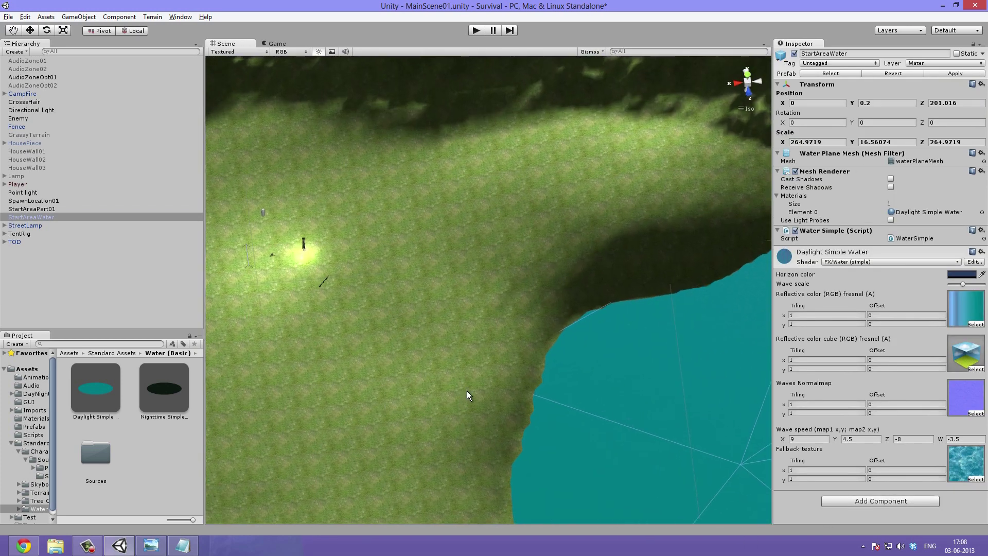
{"action": "middle_click_drag", "start_coordinate": [467, 397], "coordinate": [715, 293]}
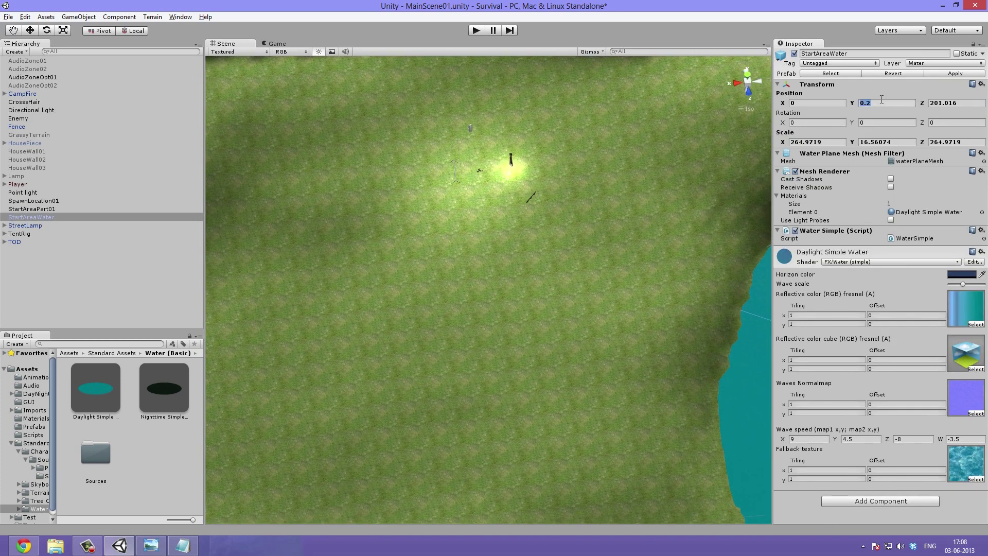
- Carve the river channel with a size-25 brush, then show GravelTexture01 in Explorer
{"action": "left_click", "coordinate": [761, 175]}
{"action": "left_click_drag", "start_coordinate": [761, 175], "coordinate": [455, 192], "text": "alt"}
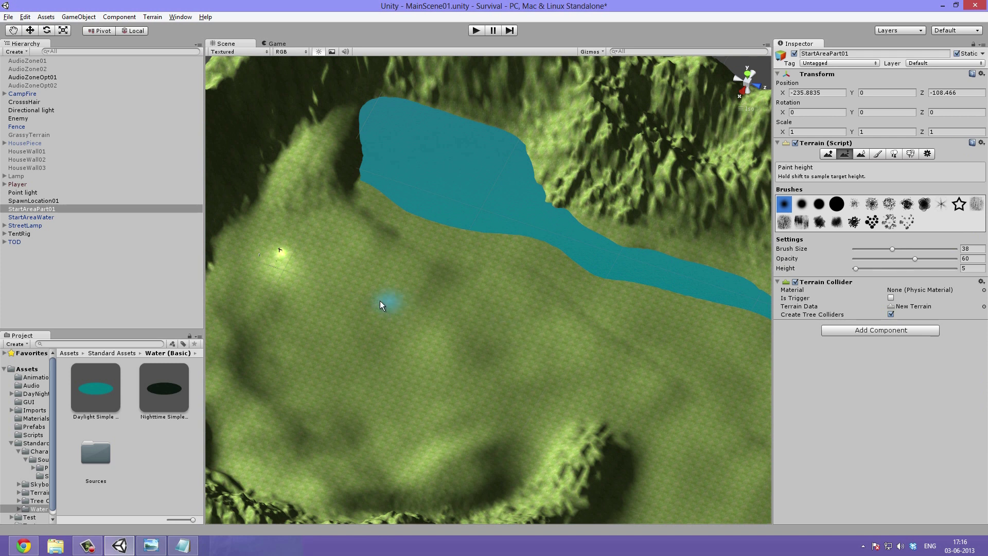
{"action": "mouse_move", "coordinate": [374, 304]}
{"action": "left_mouse_down"}
{"action": "mouse_move", "coordinate": [426, 309]}
{"action": "mouse_move", "coordinate": [558, 403]}
{"action": "mouse_move", "coordinate": [905, 258]}
{"action": "mouse_move", "coordinate": [879, 248]}
{"action": "left_mouse_up"}
{"action": "mouse_move", "coordinate": [524, 304]}
{"action": "left_mouse_down", "text": "alt"}
{"action": "mouse_move", "coordinate": [286, 283]}
{"action": "mouse_move", "coordinate": [440, 353]}
{"action": "mouse_move", "coordinate": [368, 288]}
{"action": "mouse_move", "coordinate": [343, 309]}
{"action": "mouse_move", "coordinate": [44, 231]}
{"action": "left_mouse_up", "text": "alt"}
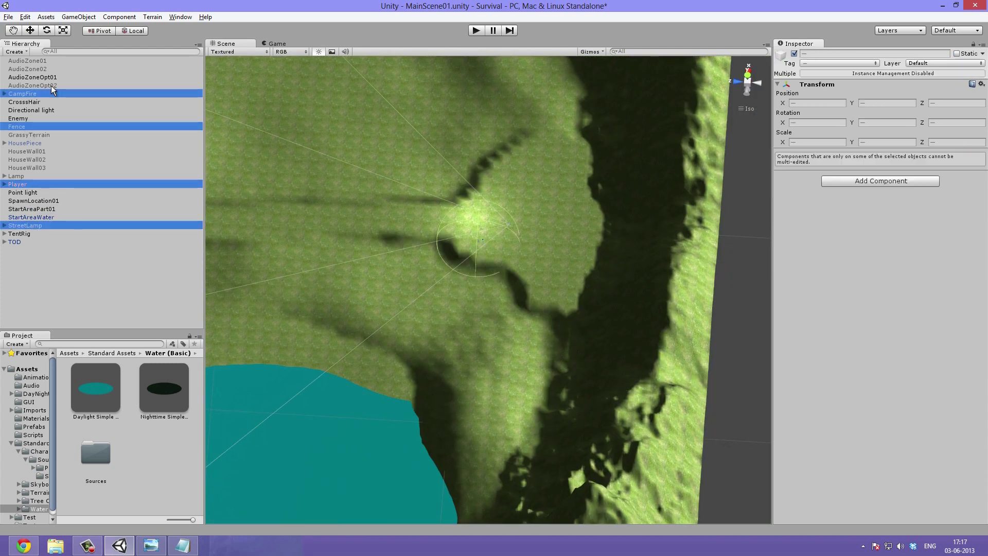
{"action": "left_click_drag", "start_coordinate": [505, 193], "coordinate": [399, 273], "text": "alt"}
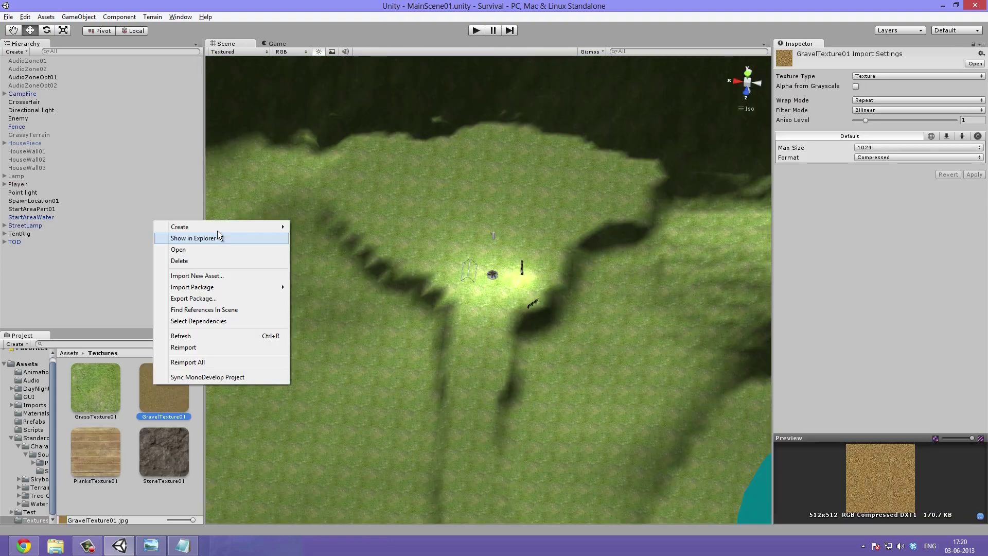
{"action": "left_click", "coordinate": [252, 234]}
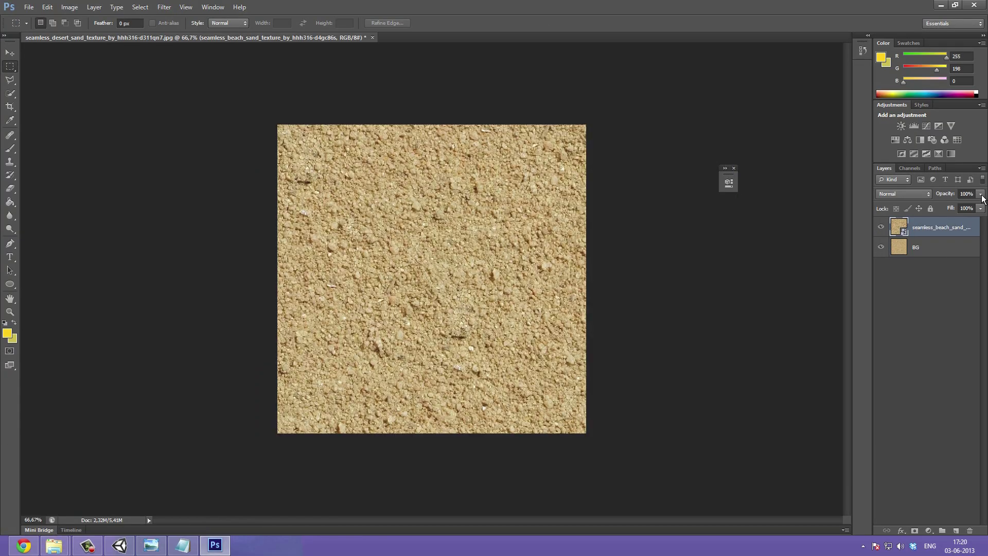
- Select the sand background layer and try Gaussian Blur, leaving it unchanged
{"action": "left_click", "coordinate": [927, 244]}
{"action": "key", "text": "ctrl+alt+f"}
{"action": "key", "text": "Return"}
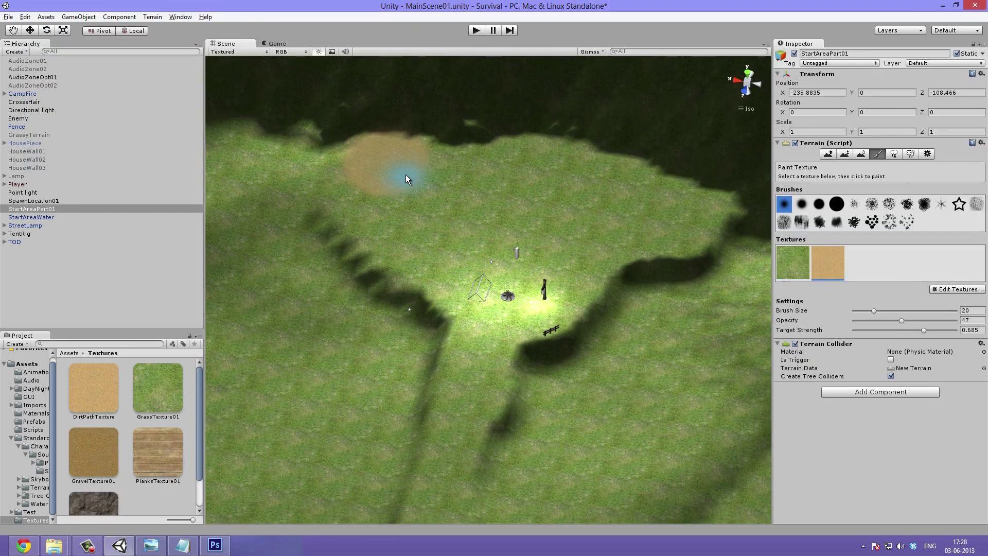
- Paint DirtPathTexture over the campfire clearing and along a path down to the water
{"action": "mouse_move", "coordinate": [406, 175]}
{"action": "left_mouse_down"}
{"action": "mouse_move", "coordinate": [430, 237]}
{"action": "mouse_move", "coordinate": [459, 180]}
{"action": "left_mouse_up"}
{"action": "left_click_drag", "start_coordinate": [563, 282], "coordinate": [488, 308], "text": "alt"}
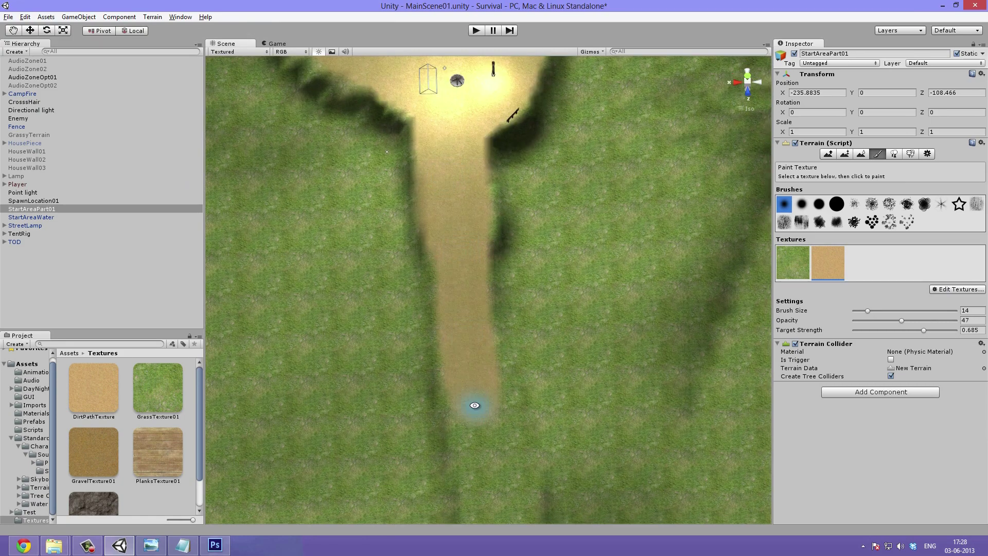
{"action": "mouse_move", "coordinate": [470, 404]}
{"action": "left_mouse_down", "text": "alt"}
{"action": "mouse_move", "coordinate": [481, 333]}
{"action": "mouse_move", "coordinate": [452, 280]}
{"action": "mouse_move", "coordinate": [566, 399]}
{"action": "mouse_move", "coordinate": [569, 426]}
{"action": "mouse_move", "coordinate": [401, 426]}
{"action": "mouse_move", "coordinate": [613, 360]}
{"action": "mouse_move", "coordinate": [586, 298]}
{"action": "left_mouse_up", "text": "alt"}
{"action": "left_click_drag", "start_coordinate": [699, 161], "coordinate": [455, 197], "text": "alt"}
{"action": "left_click_drag", "start_coordinate": [410, 336], "coordinate": [504, 231], "text": "alt"}
{"action": "left_click", "coordinate": [828, 262]}
{"action": "scroll", "coordinate": [533, 371], "scroll_direction": "up", "scroll_amount": 5}
{"action": "key", "text": "comma"}
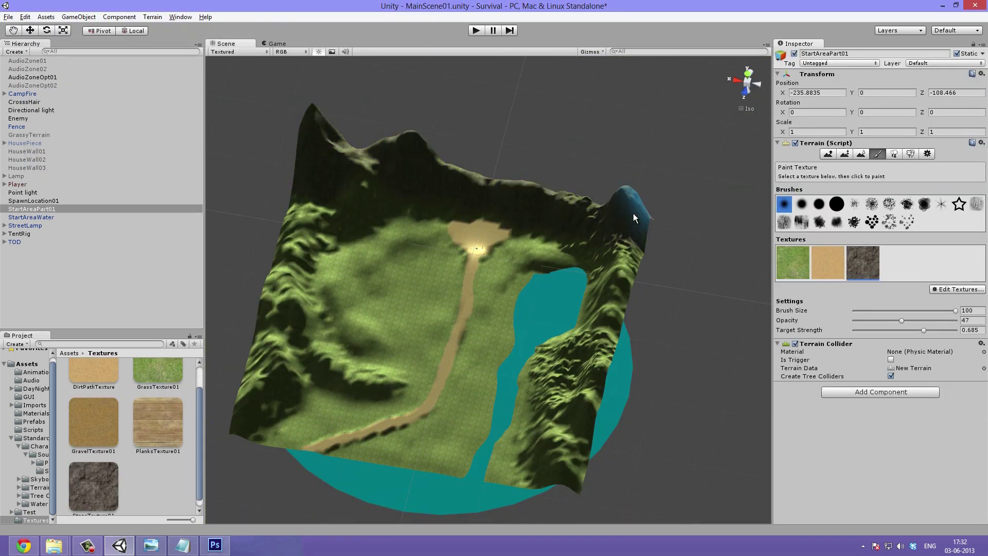
- Paint stone on the mountain slopes at brush size 39, then darken the sand with Curves and save a copy
{"action": "mouse_move", "coordinate": [634, 218]}
{"action": "left_mouse_down", "text": "alt"}
{"action": "mouse_move", "coordinate": [320, 187]}
{"action": "mouse_move", "coordinate": [276, 250]}
{"action": "left_mouse_up", "text": "alt"}
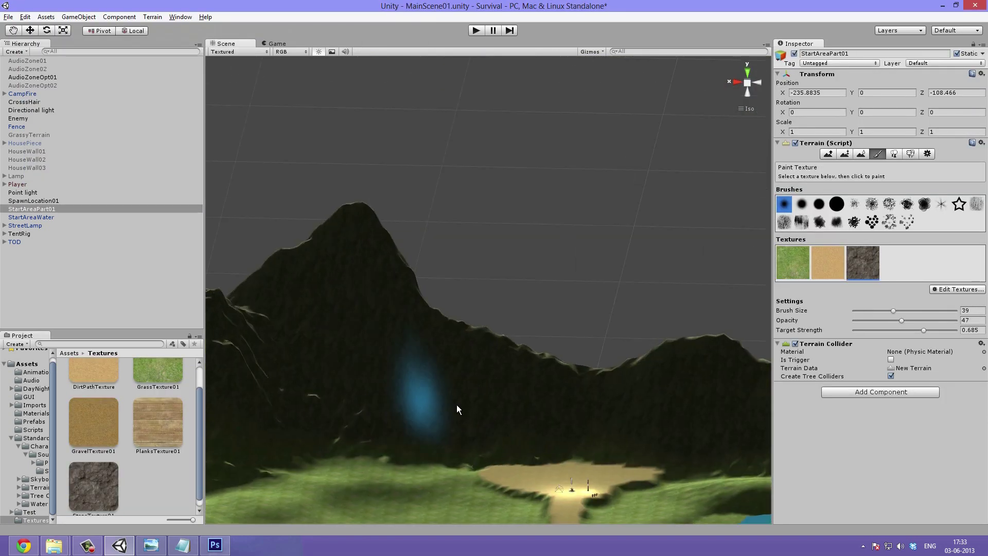
{"action": "mouse_move", "coordinate": [458, 409]}
{"action": "left_mouse_down", "text": "alt"}
{"action": "mouse_move", "coordinate": [389, 286]}
{"action": "mouse_move", "coordinate": [762, 340]}
{"action": "mouse_move", "coordinate": [510, 335]}
{"action": "mouse_move", "coordinate": [563, 380]}
{"action": "mouse_move", "coordinate": [536, 165]}
{"action": "mouse_move", "coordinate": [589, 194]}
{"action": "mouse_move", "coordinate": [524, 293]}
{"action": "mouse_move", "coordinate": [640, 338]}
{"action": "left_mouse_up", "text": "alt"}
{"action": "scroll", "coordinate": [493, 337], "scroll_direction": "up", "scroll_amount": 4}
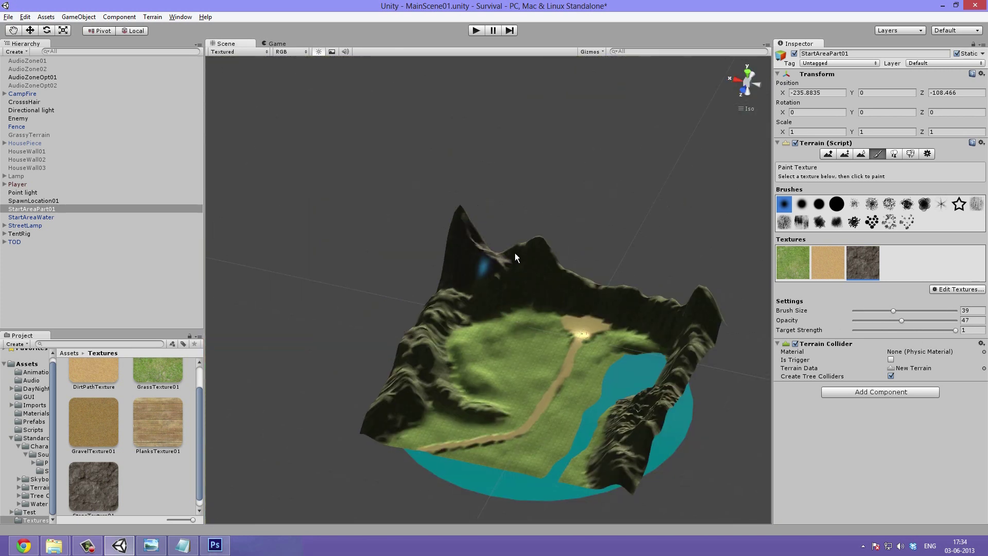
{"action": "scroll", "coordinate": [507, 249], "scroll_direction": "up", "scroll_amount": 3}
{"action": "left_click_drag", "start_coordinate": [419, 221], "coordinate": [648, 295], "text": "alt"}
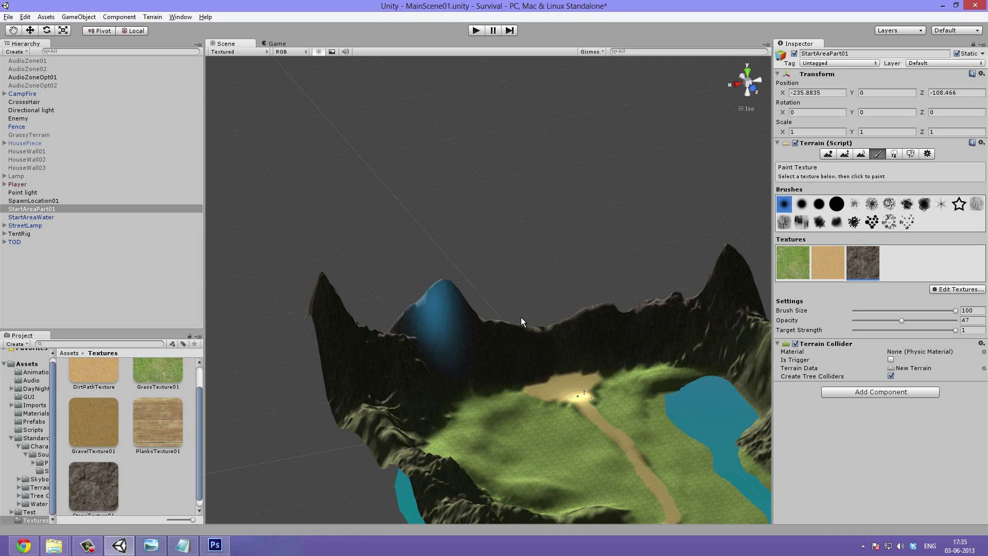
{"action": "left_click_drag", "start_coordinate": [521, 322], "coordinate": [296, 275], "text": "alt"}
{"action": "left_click_drag", "start_coordinate": [463, 328], "coordinate": [210, 266], "text": "alt"}
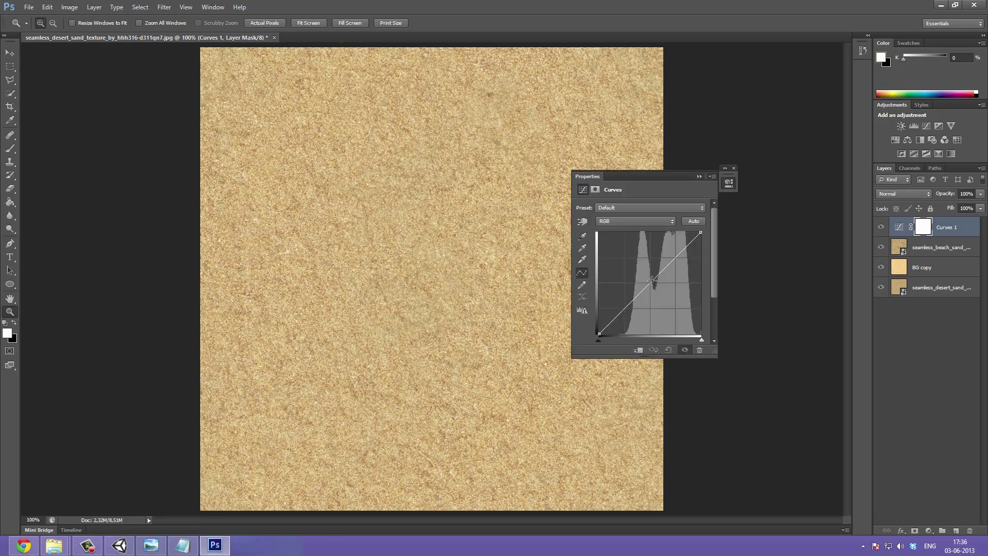
{"action": "left_click_drag", "start_coordinate": [700, 232], "coordinate": [700, 259]}
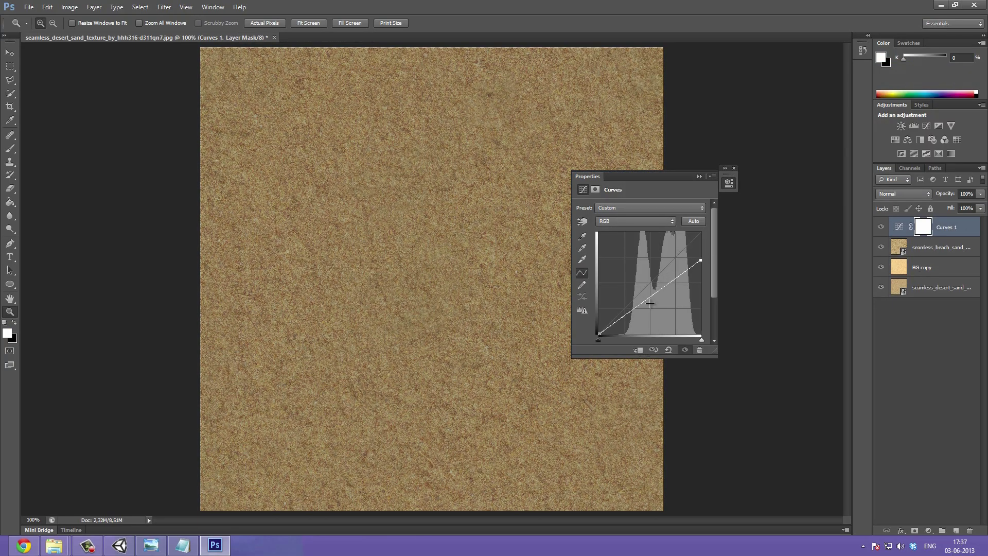
{"action": "key", "text": "ctrl+shift+s"}
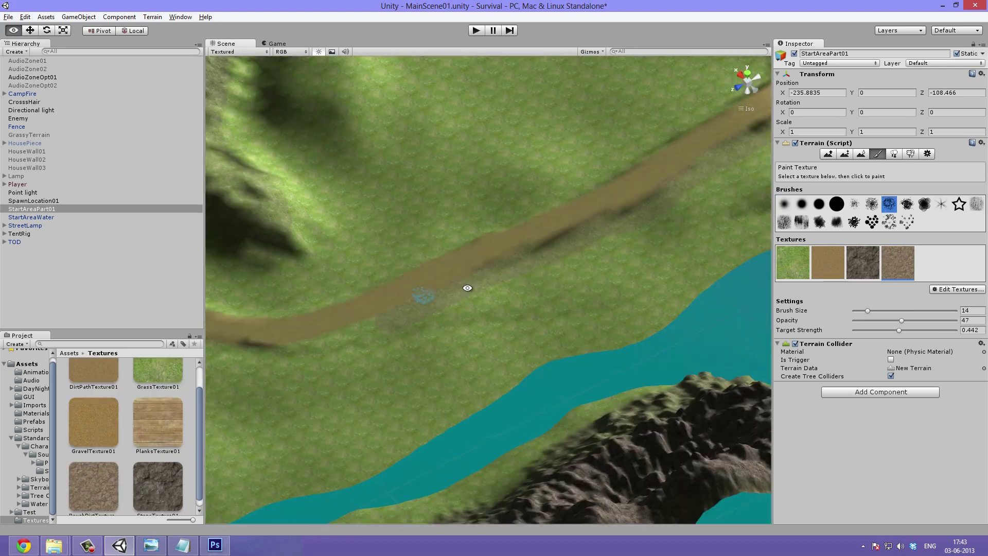
- Orbit over the painted dirt path to check it runs from the clearing to the water
{"action": "left_click_drag", "start_coordinate": [467, 287], "coordinate": [395, 332], "text": "alt"}
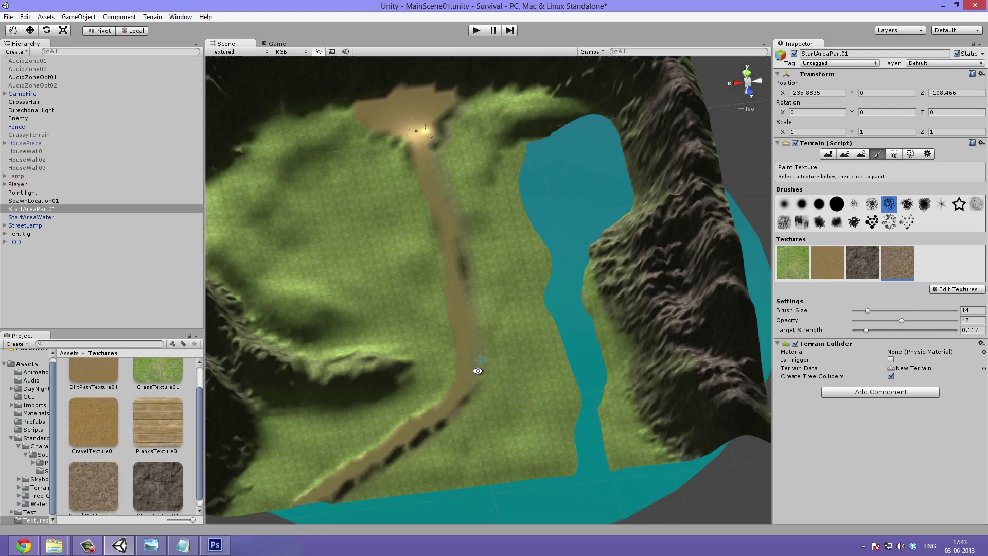
{"action": "left_click_drag", "start_coordinate": [478, 371], "coordinate": [470, 159], "text": "alt"}
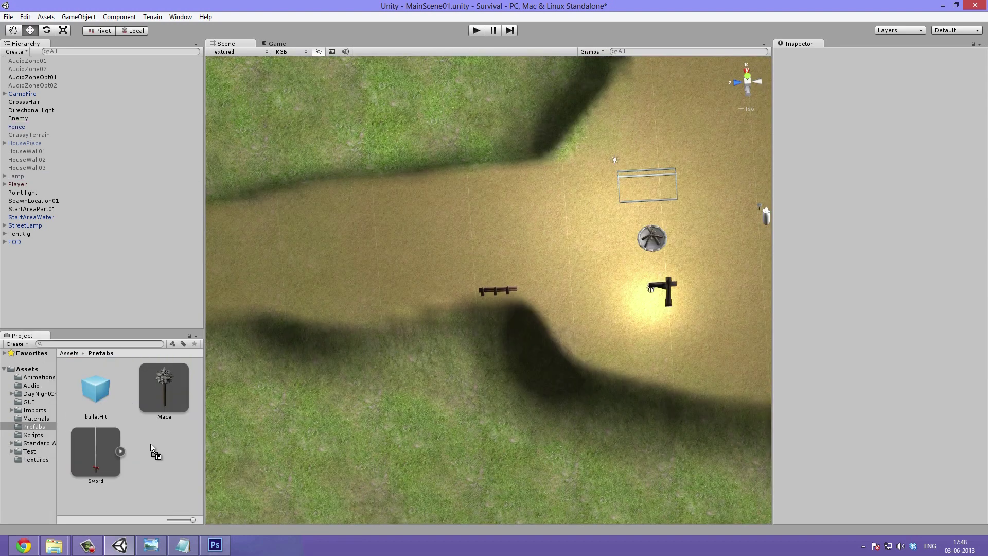
- Make the fence a prefab, stretch it into a row, duplicate the row, and test in Play mode
{"action": "left_click_drag", "start_coordinate": [152, 447], "coordinate": [154, 451]}
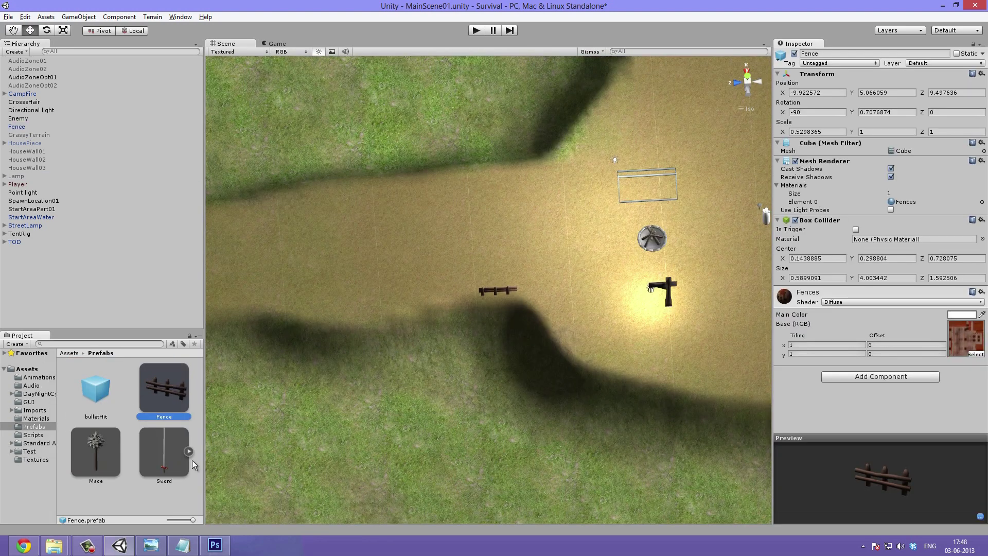
{"action": "double_click", "coordinate": [30, 128]}
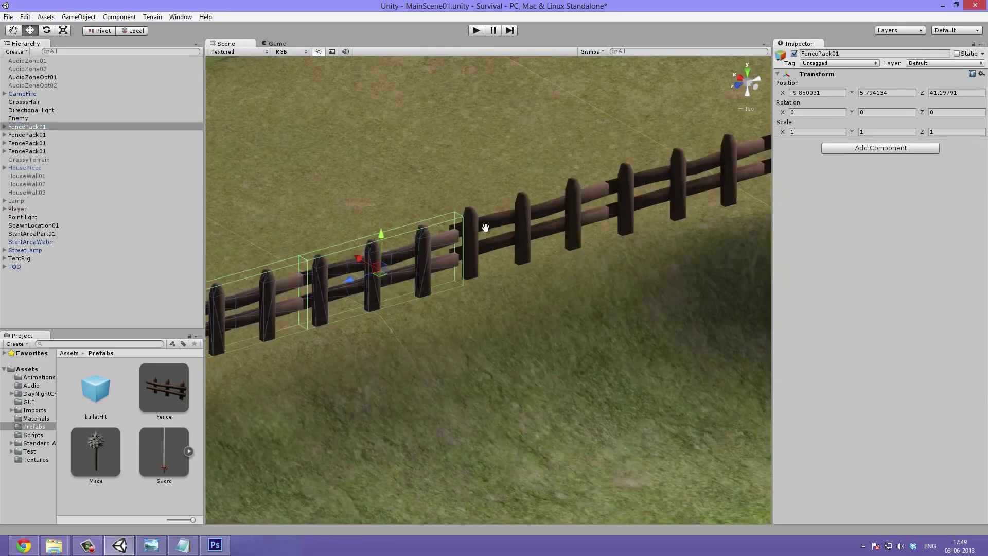
{"action": "left_click_drag", "start_coordinate": [591, 330], "coordinate": [511, 403], "text": "alt"}
{"action": "left_click", "coordinate": [134, 30]}
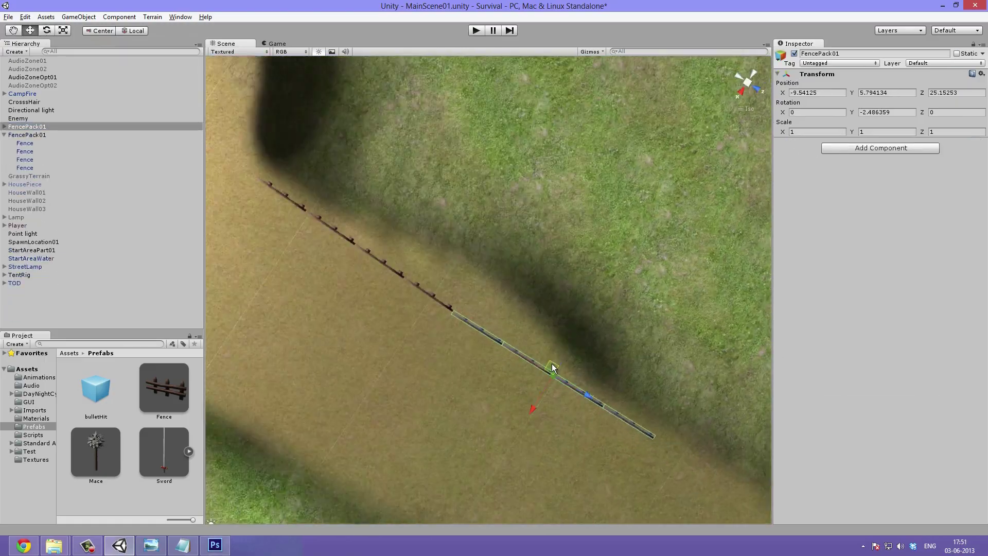
{"action": "scroll", "coordinate": [360, 366], "scroll_direction": "down", "scroll_amount": 5}
{"action": "key", "text": "ctrl+d"}
{"action": "key", "text": "ctrl+d"}
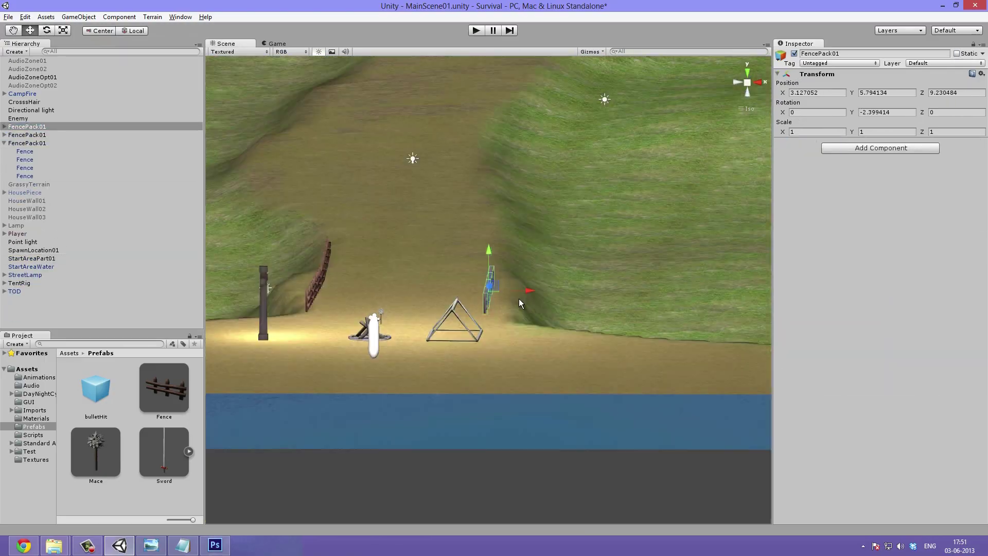
{"action": "key", "text": "ctrl+p"}
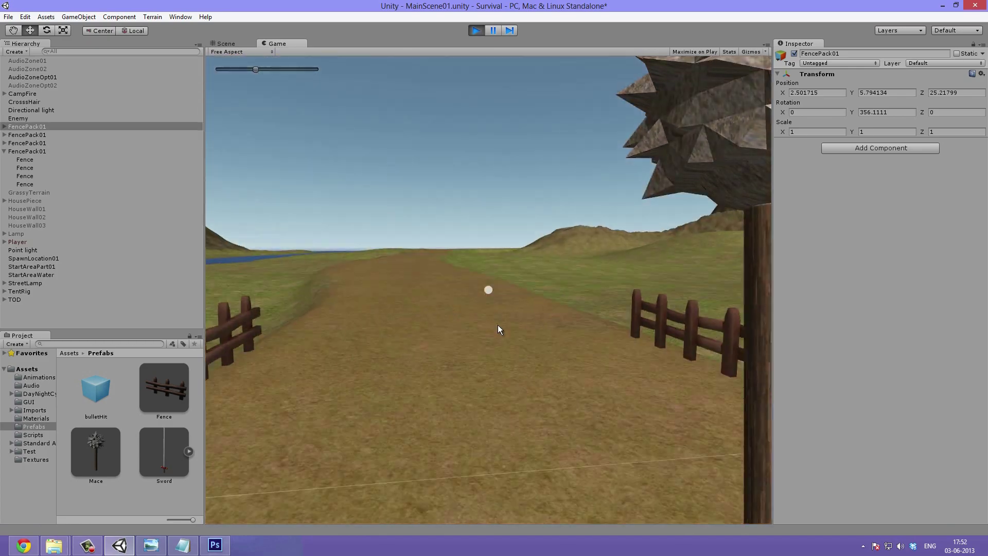
{"action": "key", "text": "ctrl+p"}
- Make StreetLamp a prefab, place a copy on the path's other side, and test in Play mode
{"action": "left_click", "coordinate": [396, 296]}
{"action": "key", "text": "f"}
{"action": "left_click_drag", "start_coordinate": [396, 295], "coordinate": [494, 391], "text": "alt"}
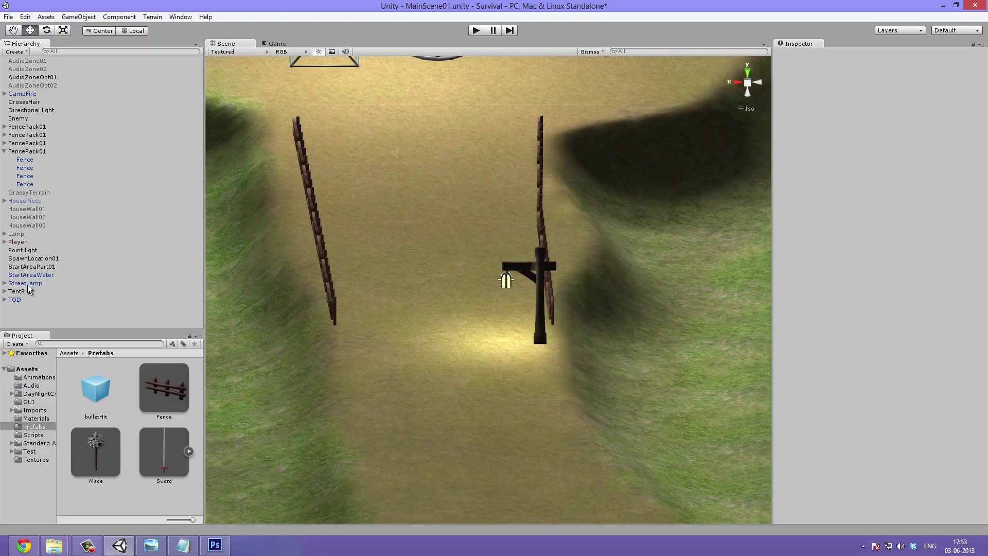
{"action": "left_click_drag", "start_coordinate": [25, 282], "coordinate": [128, 484]}
{"action": "key", "text": "ctrl+d"}
{"action": "left_click_drag", "start_coordinate": [490, 294], "coordinate": [337, 334]}
{"action": "key", "text": "ctrl+p"}
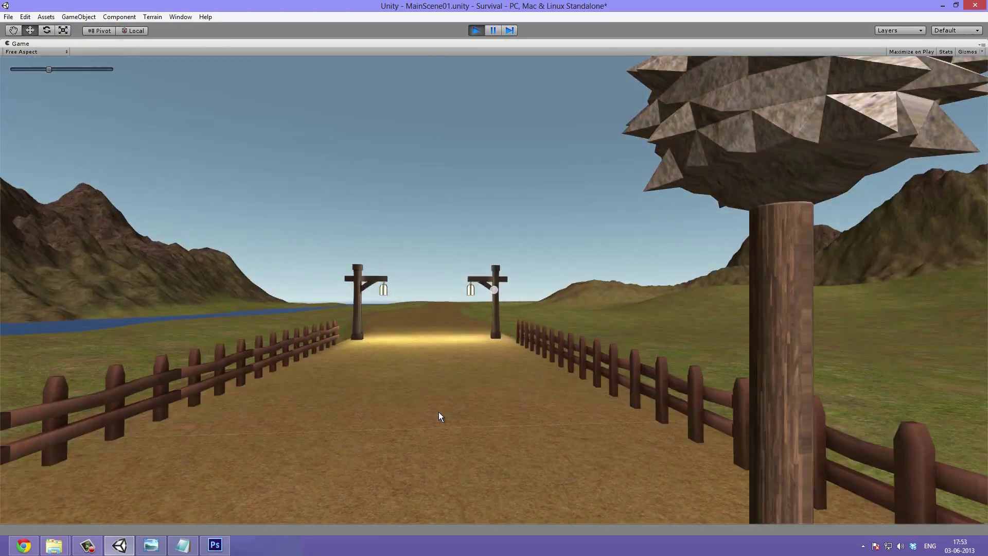
{"action": "key", "text": "ctrl+p"}
{"action": "left_click_drag", "start_coordinate": [542, 273], "coordinate": [512, 412], "text": "alt"}
{"action": "scroll", "coordinate": [645, 362], "scroll_direction": "up", "scroll_amount": 5}
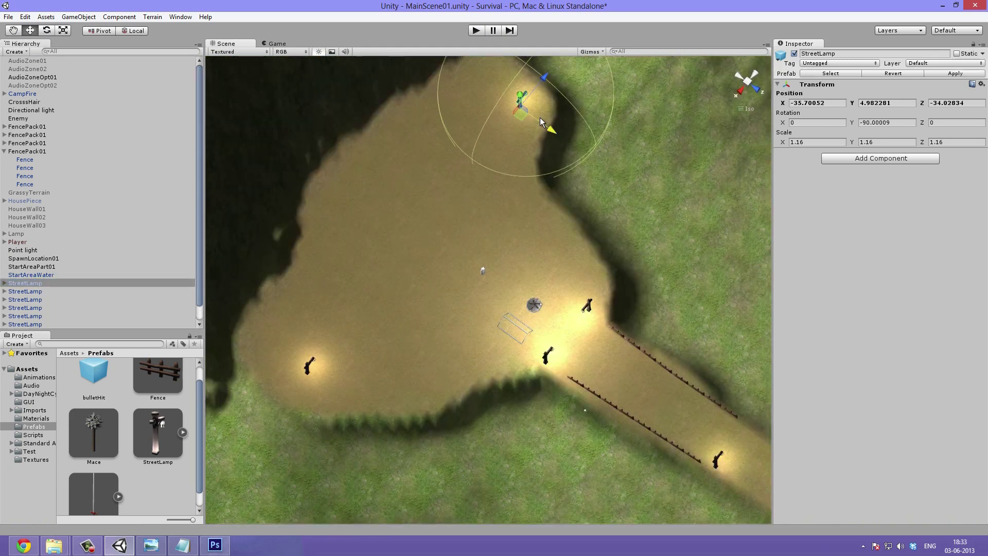
- Duplicate, move and rotate StreetLamp copies to ring the campfire clearing
{"action": "left_click_drag", "start_coordinate": [319, 398], "coordinate": [410, 520], "text": "alt"}
{"action": "key", "text": "ctrl+d"}
{"action": "left_click_drag", "start_coordinate": [402, 467], "coordinate": [693, 266]}
{"action": "key", "text": "e"}
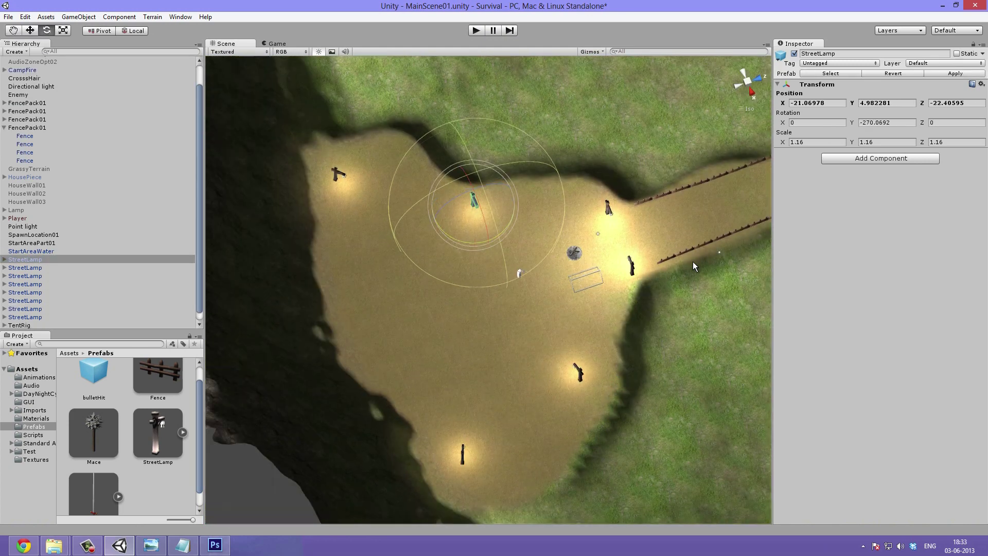
{"action": "left_click_drag", "start_coordinate": [477, 222], "coordinate": [441, 257], "text": "alt"}
{"action": "key", "text": "w"}
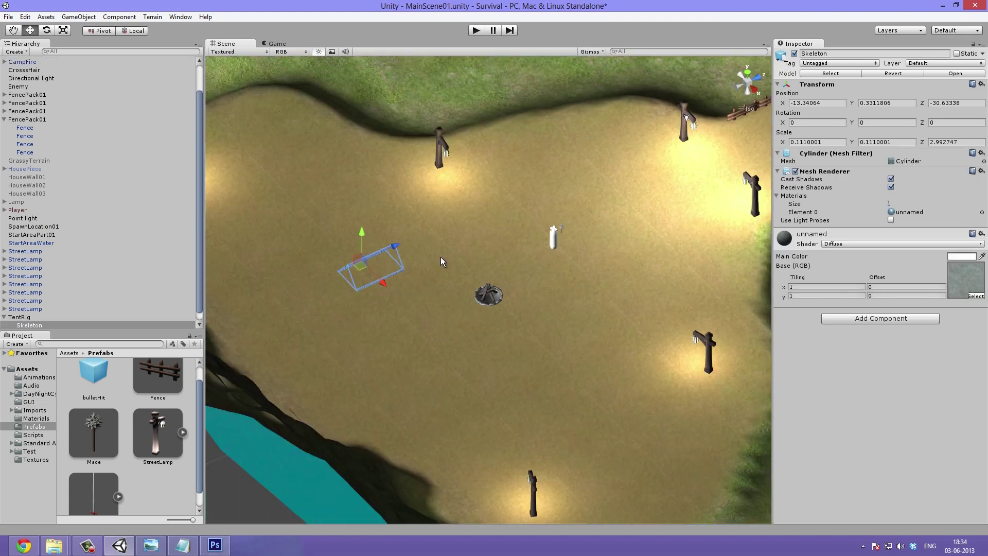
- Select the tent rig, frame the campfire in view, and save the MainScene01 scene
{"action": "left_click", "coordinate": [491, 295]}
{"action": "key", "text": "f"}
{"action": "key", "text": "ctrl+s"}
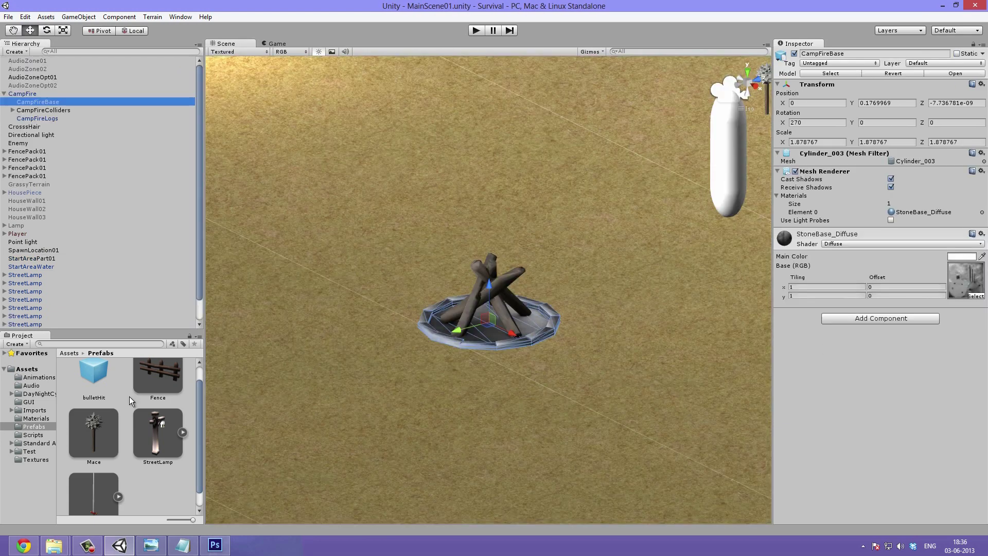
- Browse to the Imports and Standard Assets folders and enlarge the Project panel
{"action": "left_click", "coordinate": [35, 410]}
{"action": "left_click", "coordinate": [36, 443]}
{"action": "left_click_drag", "start_coordinate": [102, 332], "coordinate": [103, 287]}
- Import the Particles standard package into the project
{"action": "right_click", "coordinate": [167, 326]}
{"action": "mouse_move", "coordinate": [232, 390]}
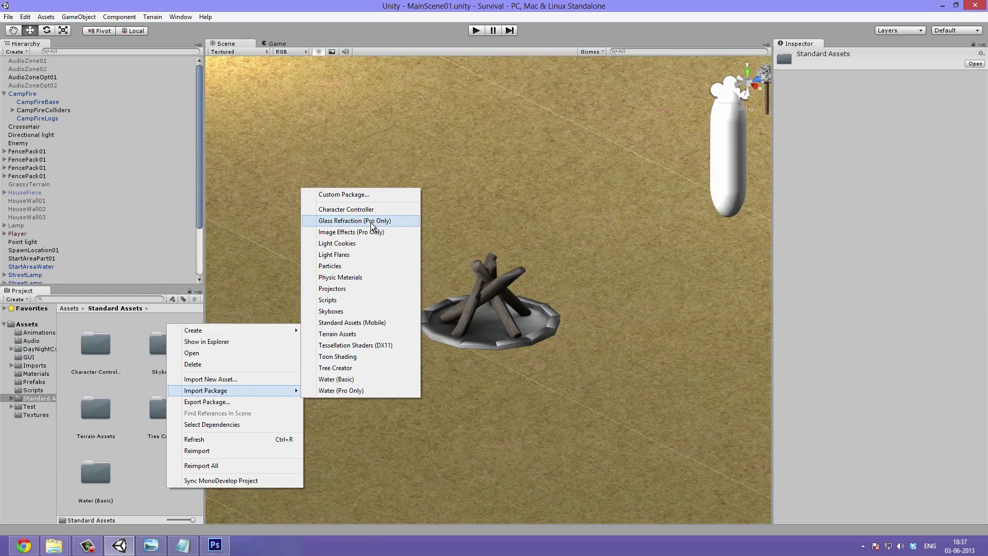
{"action": "left_click", "coordinate": [373, 286]}
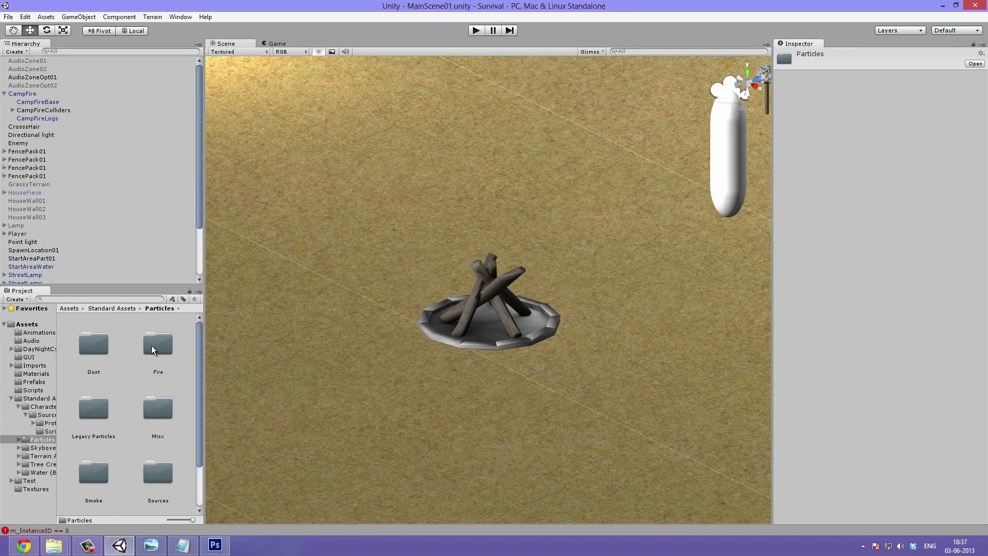
- Place the Flame prefab from Particles/Fire on the campfire logs and frame its light source
{"action": "double_click", "coordinate": [156, 342]}
{"action": "left_click_drag", "start_coordinate": [160, 343], "coordinate": [489, 355]}
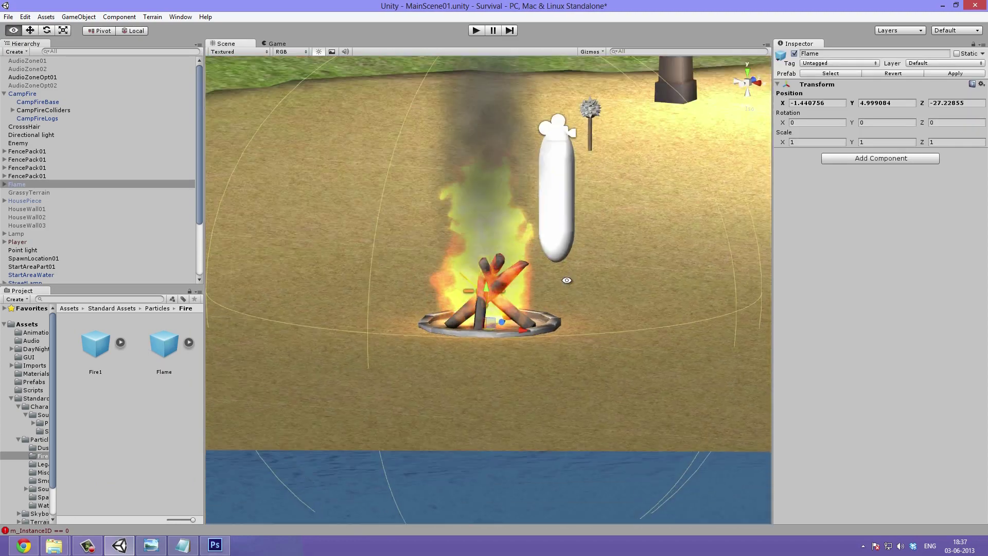
{"action": "left_click_drag", "start_coordinate": [497, 322], "coordinate": [498, 332]}
{"action": "left_click", "coordinate": [4, 184]}
{"action": "left_click", "coordinate": [31, 192]}
{"action": "double_click", "coordinate": [33, 201]}
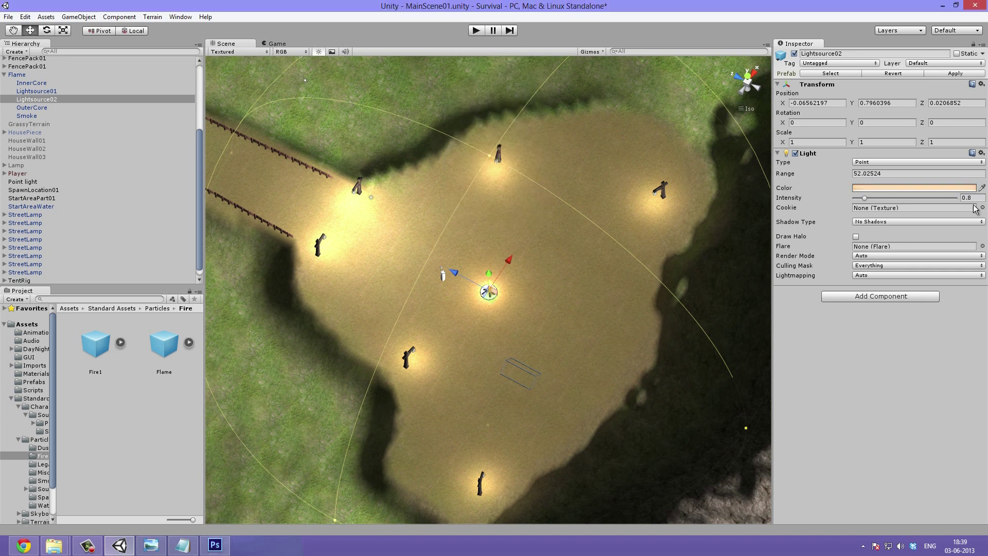
- Collapse the Flame's child parts and rename the new empty object to StreetLamps
{"action": "left_click", "coordinate": [33, 382]}
{"action": "scroll", "coordinate": [23, 171], "scroll_direction": "up", "scroll_amount": 3}
{"action": "left_click", "coordinate": [21, 169]}
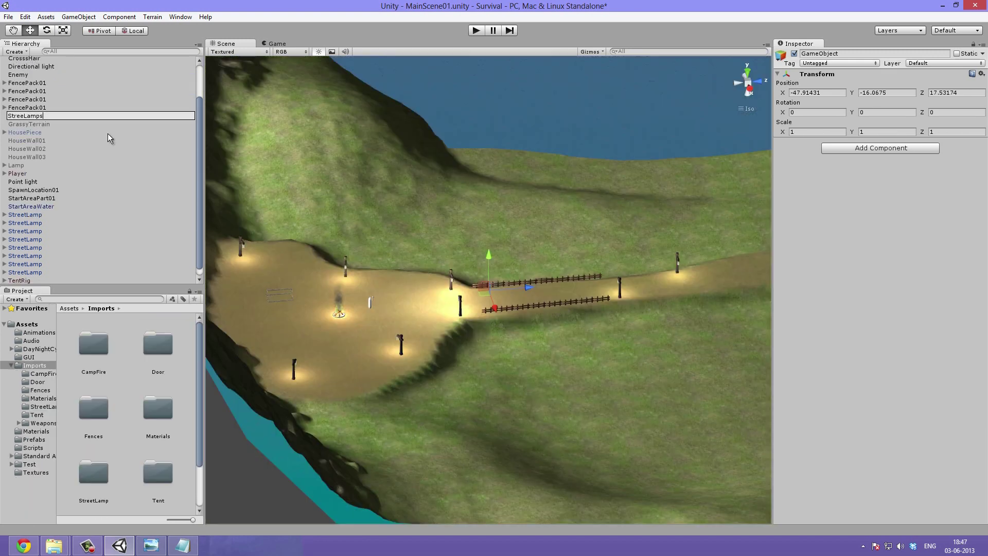
{"action": "key", "text": "BackSpace"}
{"action": "key", "text": "BackSpace"}
{"action": "key", "text": "BackSpace"}
{"action": "key", "text": "BackSpace"}
{"action": "key", "text": "BackSpace"}
{"action": "type", "text": "Lamps"}
{"action": "key", "text": "Return"}
- Group the street lamps under StreetLamps and delete the unused audio zones and house walls
{"action": "left_click", "coordinate": [31, 264]}
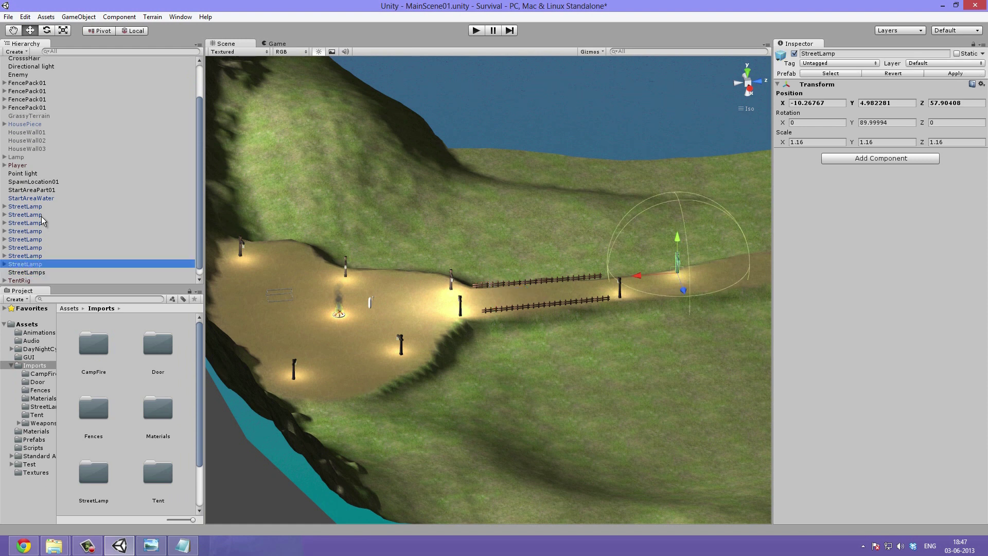
{"action": "left_click_drag", "start_coordinate": [42, 273], "coordinate": [44, 274]}
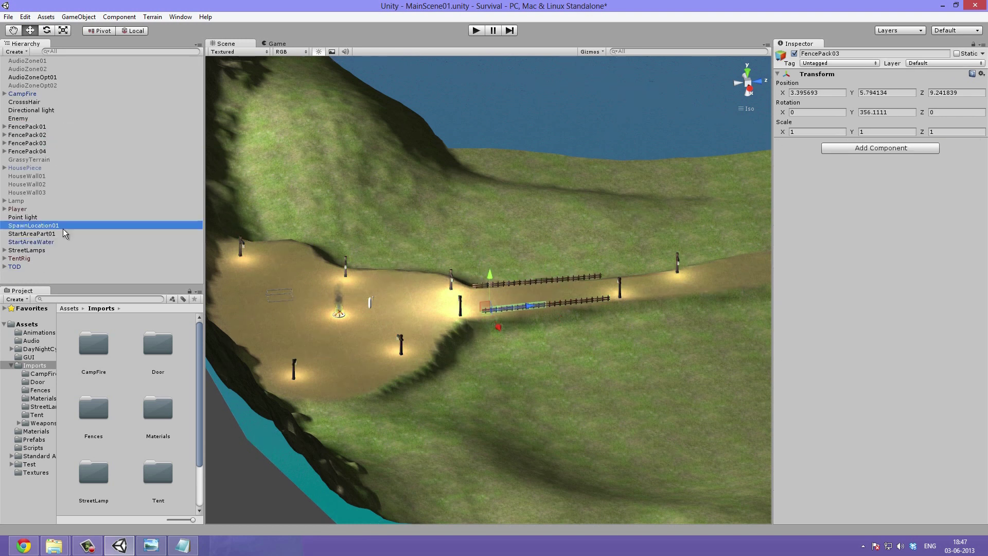
{"action": "left_click", "coordinate": [27, 60]}
{"action": "right_click", "coordinate": [65, 92]}
{"action": "left_click", "coordinate": [64, 218]}
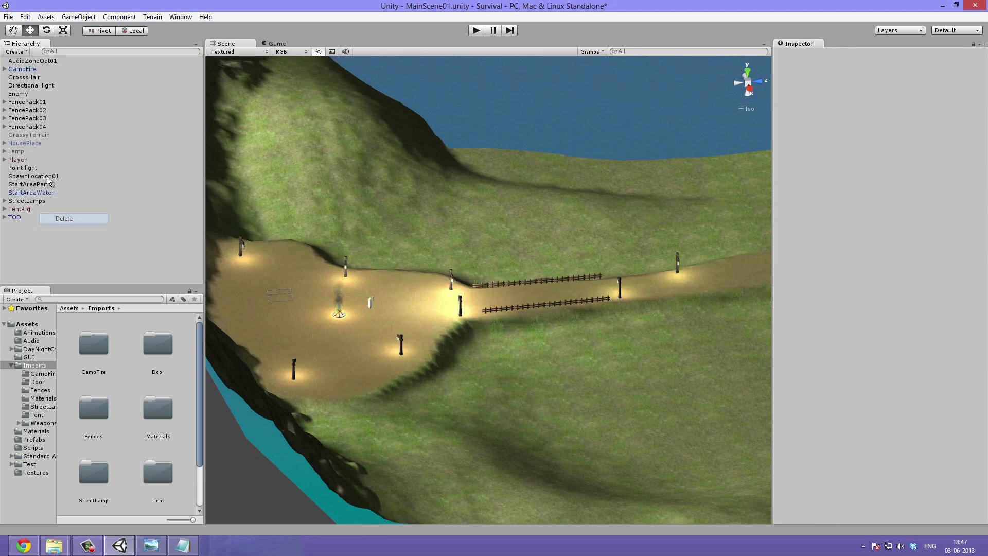
- Delete the old Lamp and Point light, then bring the Dock asset folder into the project
{"action": "right_click", "coordinate": [29, 151]}
{"action": "left_click", "coordinate": [49, 211]}
{"action": "left_click", "coordinate": [22, 160]}
{"action": "key", "text": "Delete"}
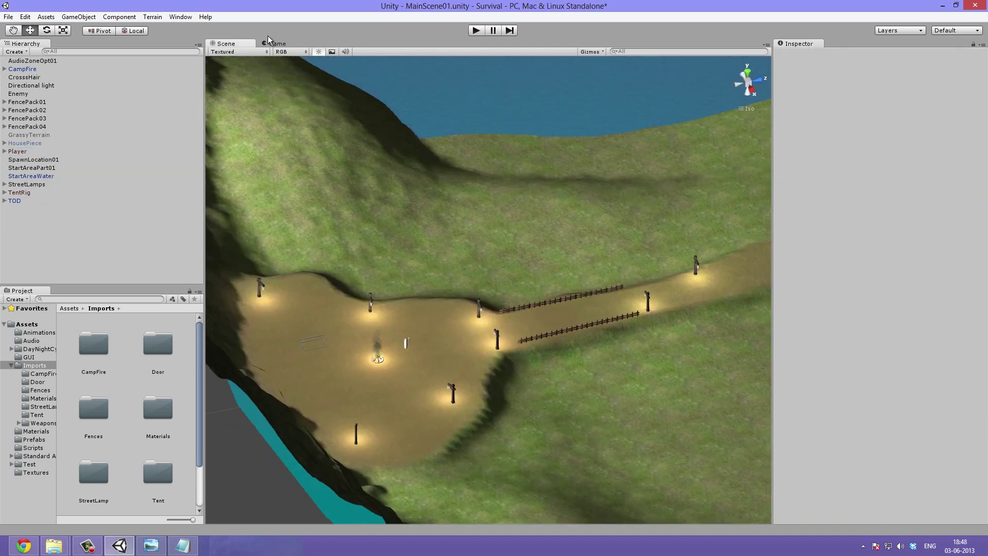
{"action": "left_click_drag", "start_coordinate": [130, 195], "coordinate": [157, 479]}
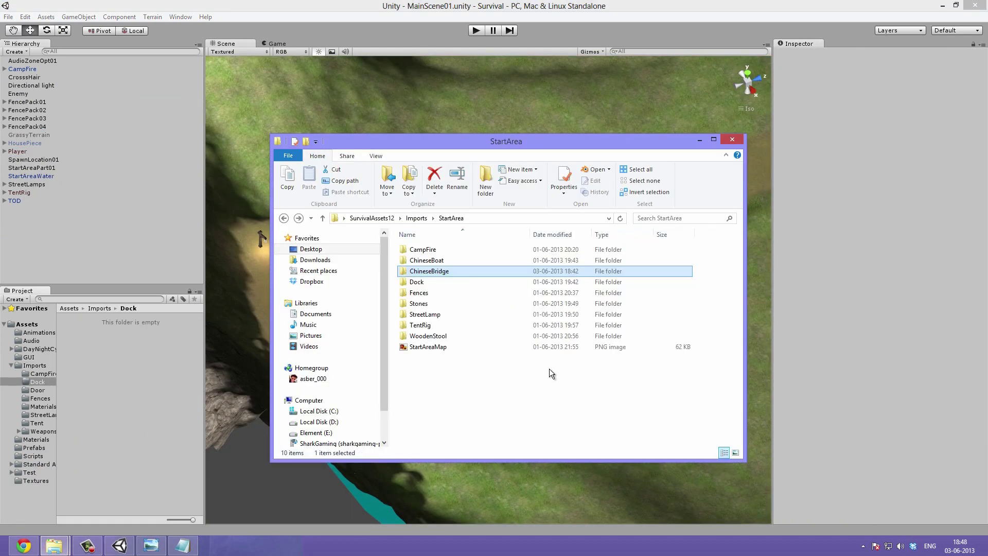
- Open the Dock folder and move DockCollider01 into the DockColliders group
{"action": "double_click", "coordinate": [543, 282]}
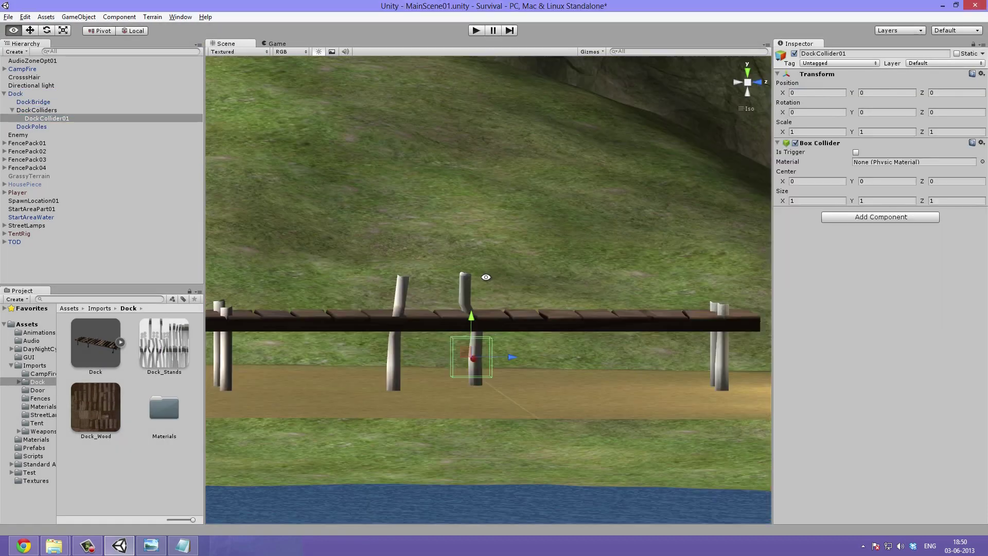
{"action": "left_click_drag", "start_coordinate": [509, 314], "coordinate": [551, 337], "text": "alt"}
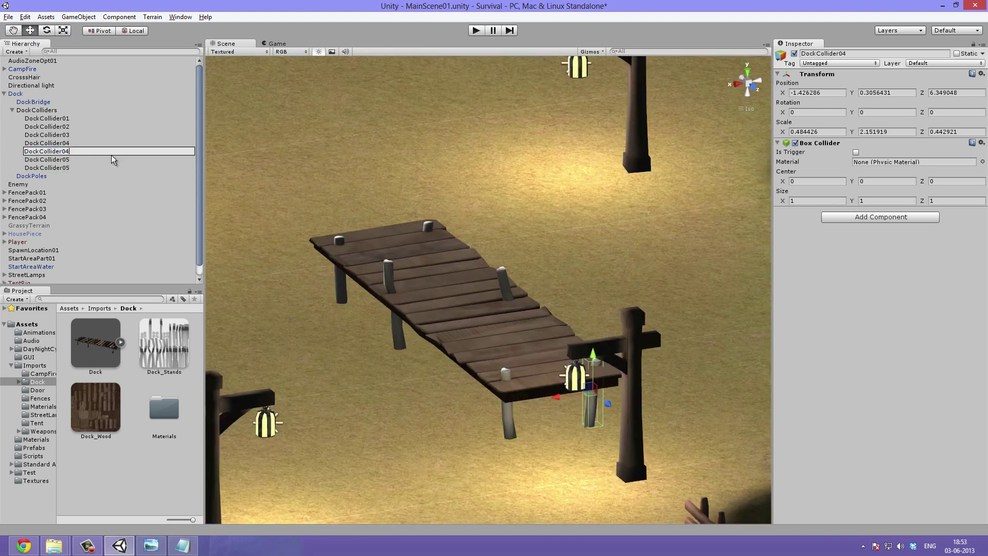
{"action": "left_click", "coordinate": [16, 111]}
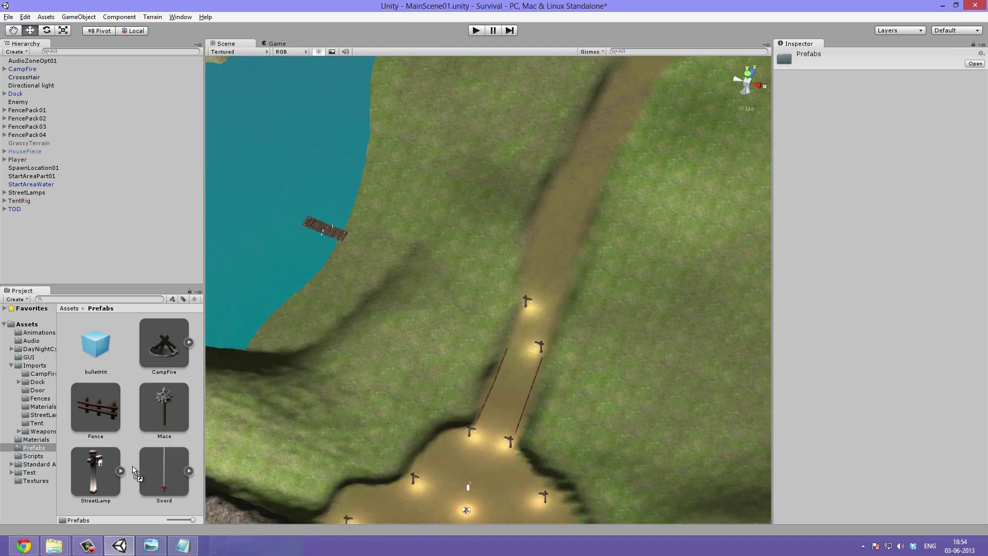
- Open the grass texture in Photoshop and set the overlay layer's opacity to 42%
{"action": "left_click", "coordinate": [103, 422]}
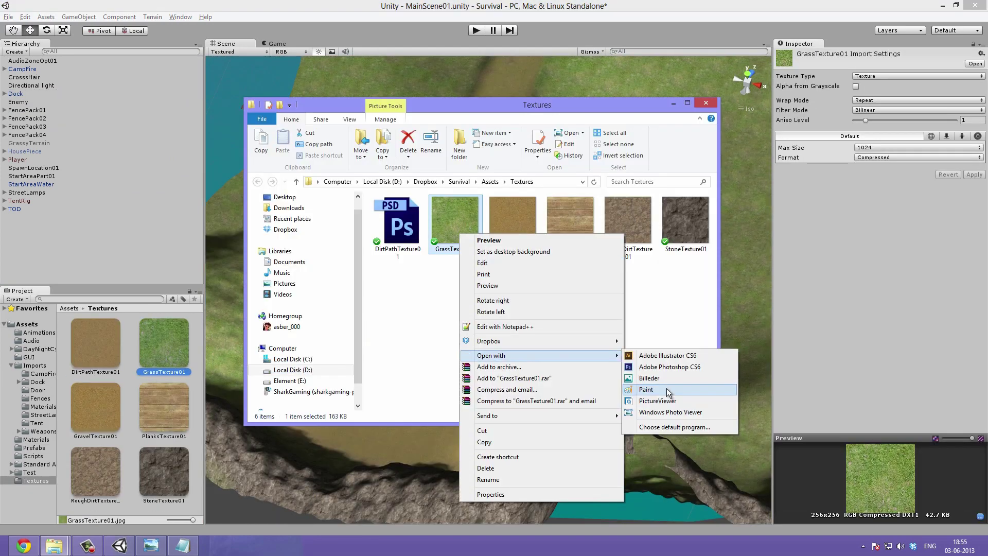
{"action": "left_click", "coordinate": [669, 366]}
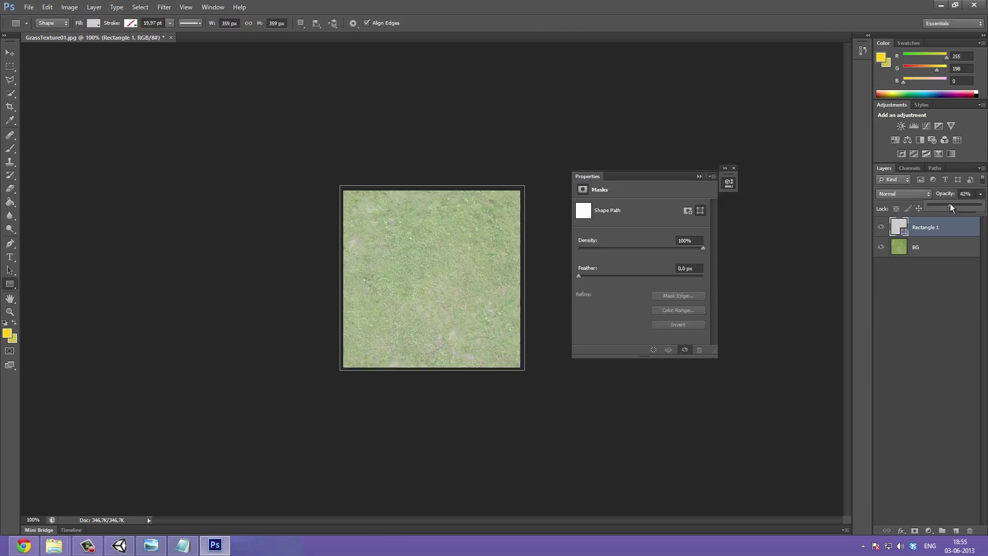
{"action": "left_click_drag", "start_coordinate": [980, 194], "coordinate": [946, 206]}
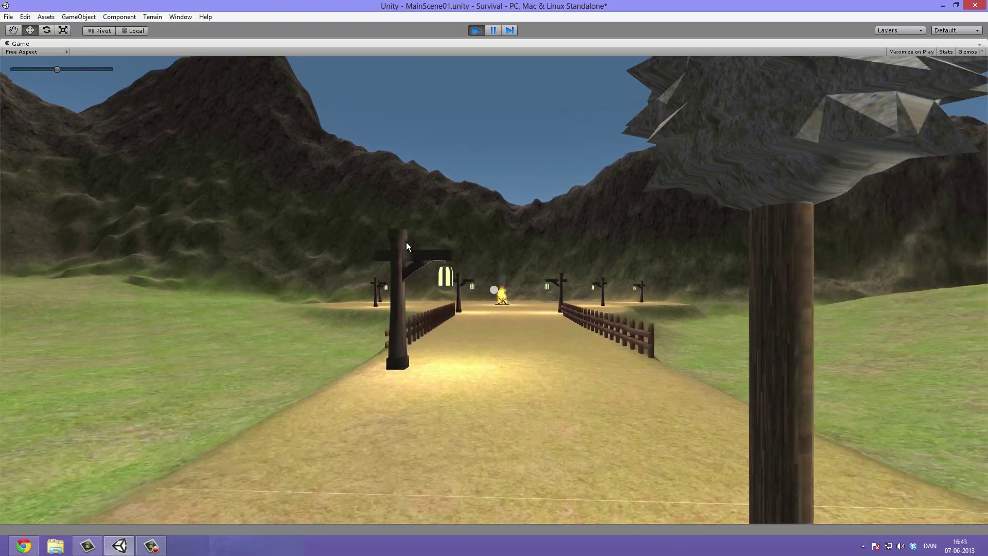
- Walk forward along the lit fenced path past the campfire to the lakeside dock
{"action": "key", "text": "w"}
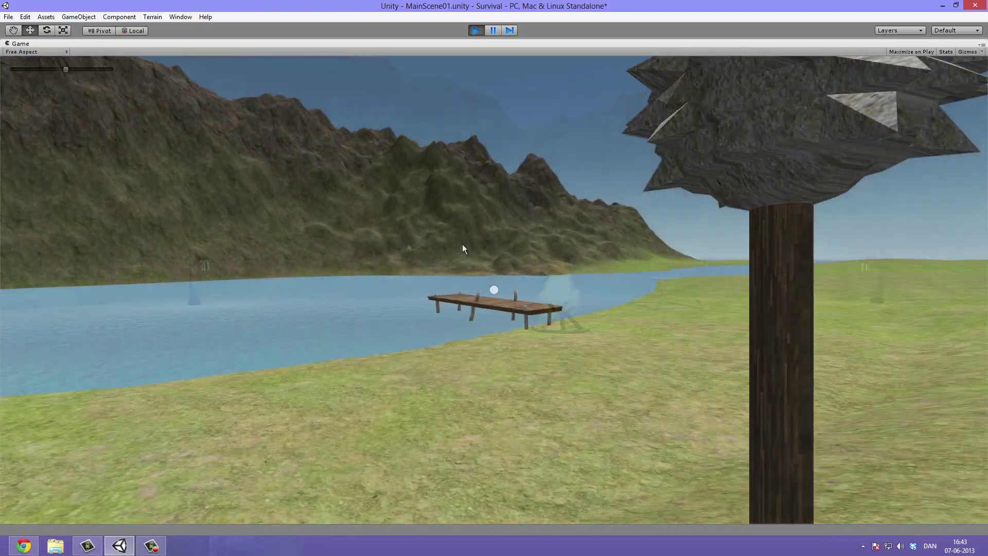
{"action": "key", "text": "w"}
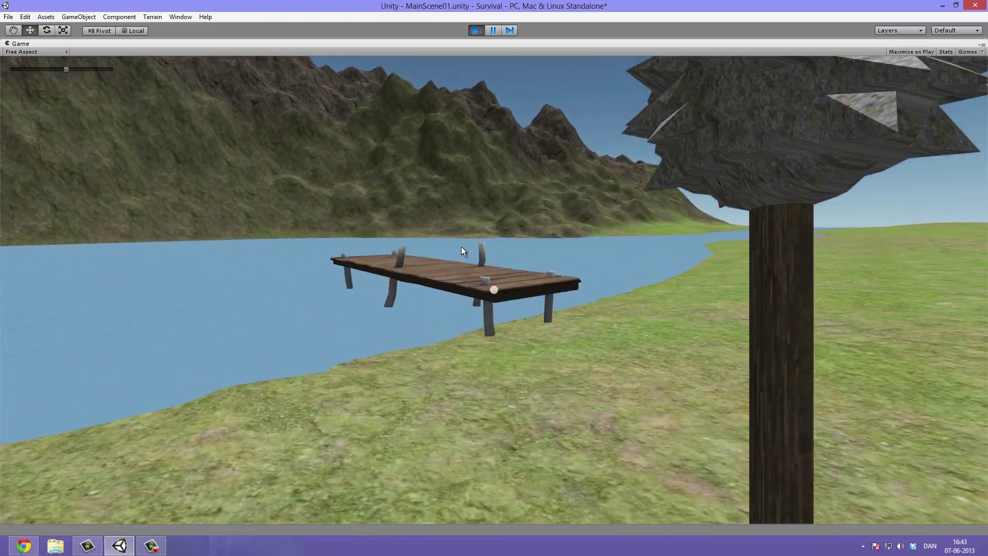